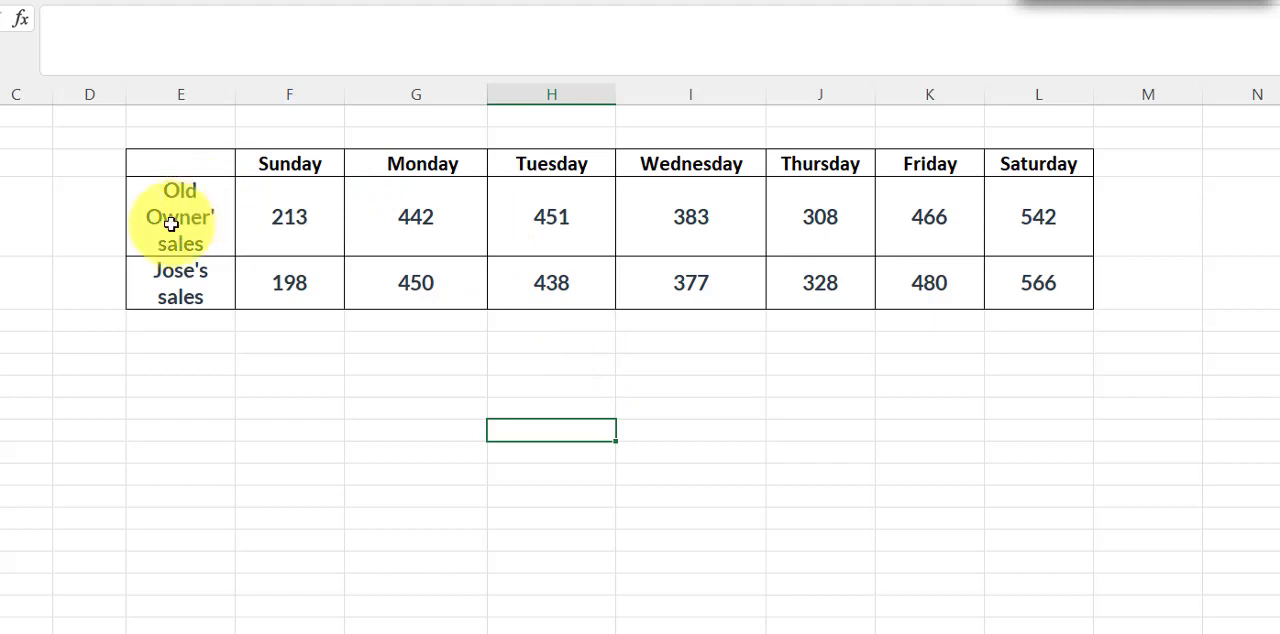
# Review the daily figures in the old owner's sales row and the new owner's sales row
pyautogui.moveTo(166, 214); pyautogui.dragTo(1023, 211)
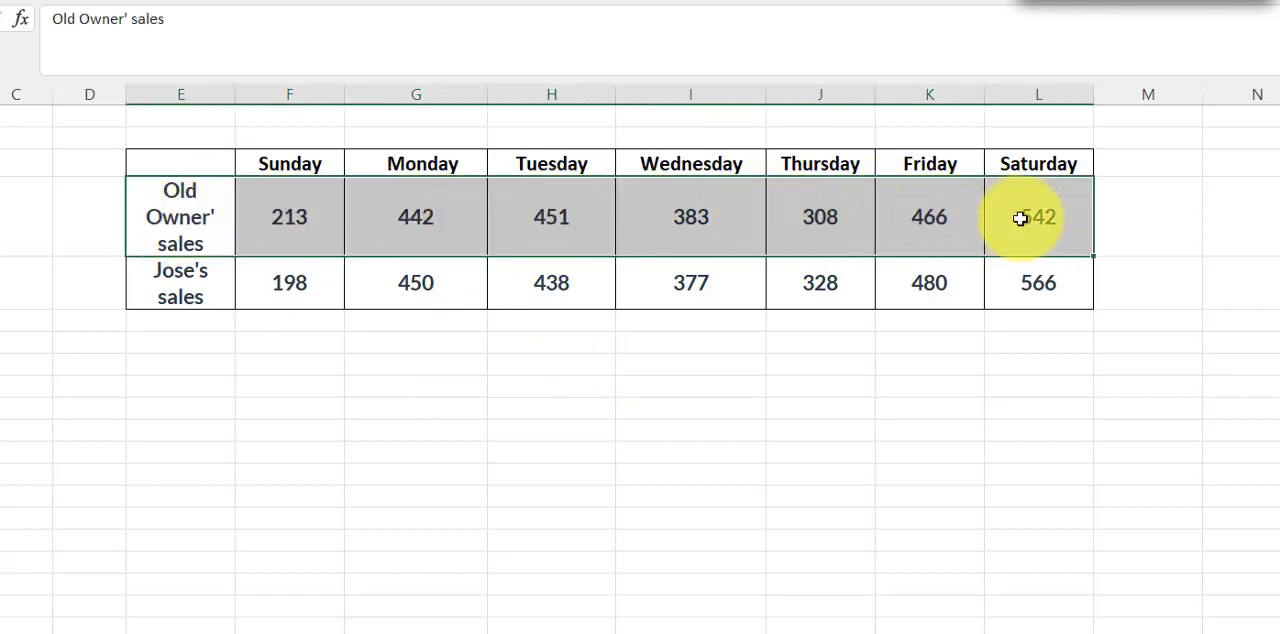
pyautogui.click(735, 386)
pyautogui.moveTo(278, 285); pyautogui.dragTo(1025, 280)
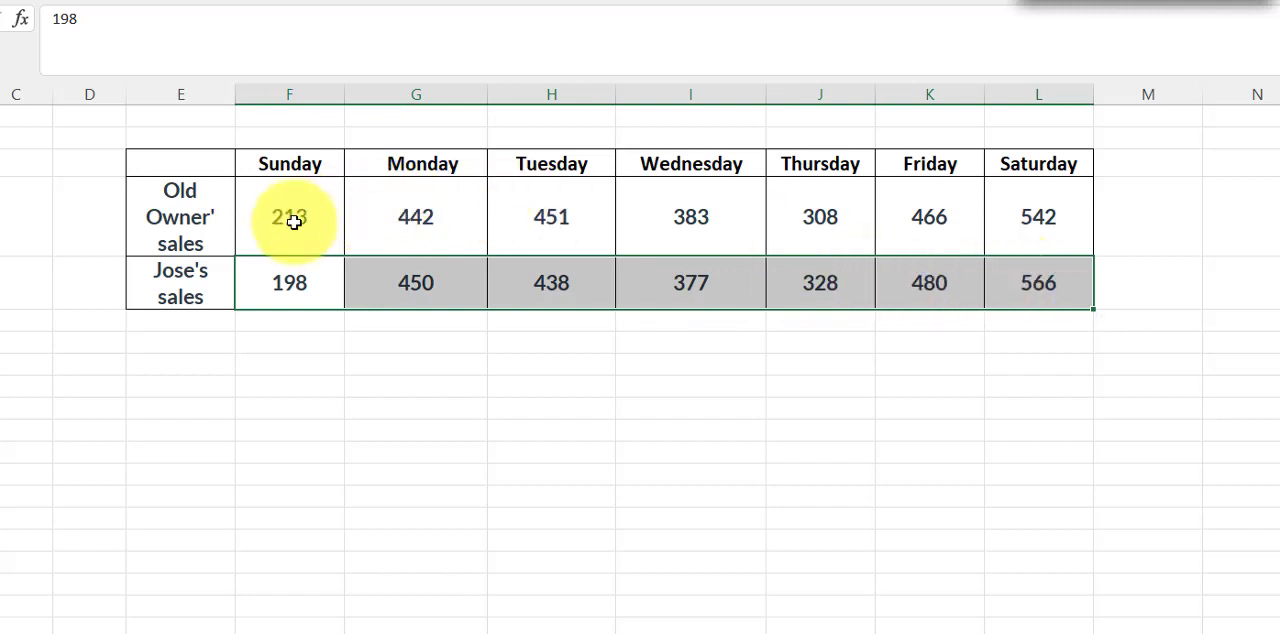
pyautogui.moveTo(297, 220); pyautogui.dragTo(1048, 216)
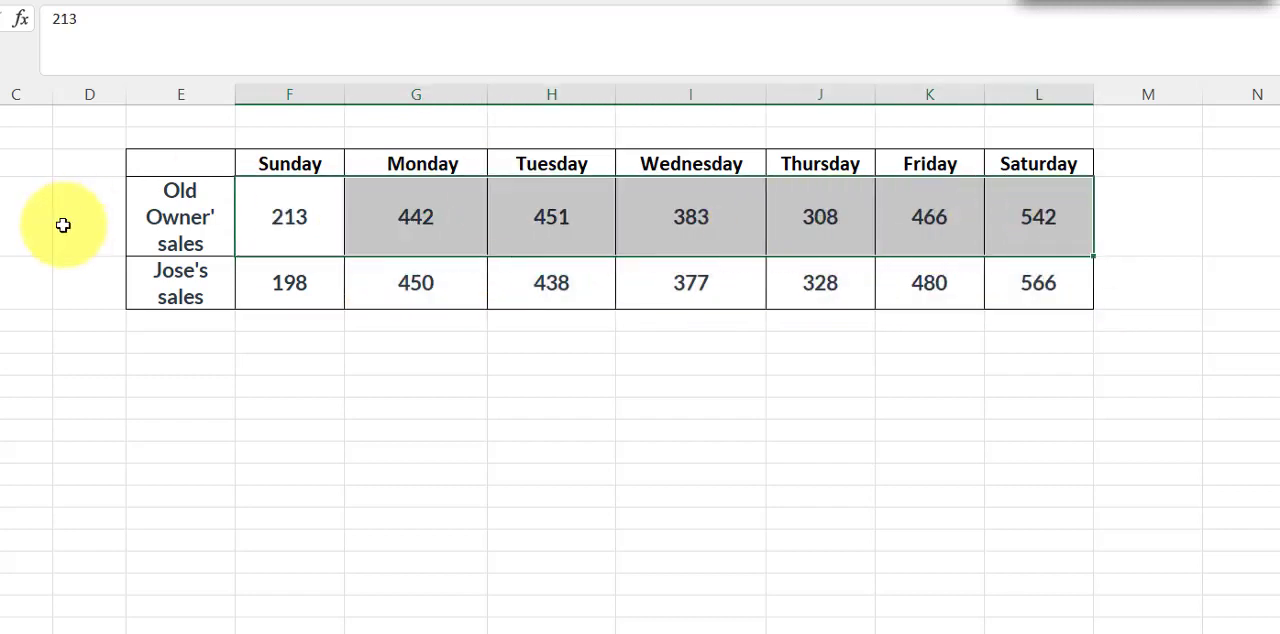
pyautogui.click(420, 387)
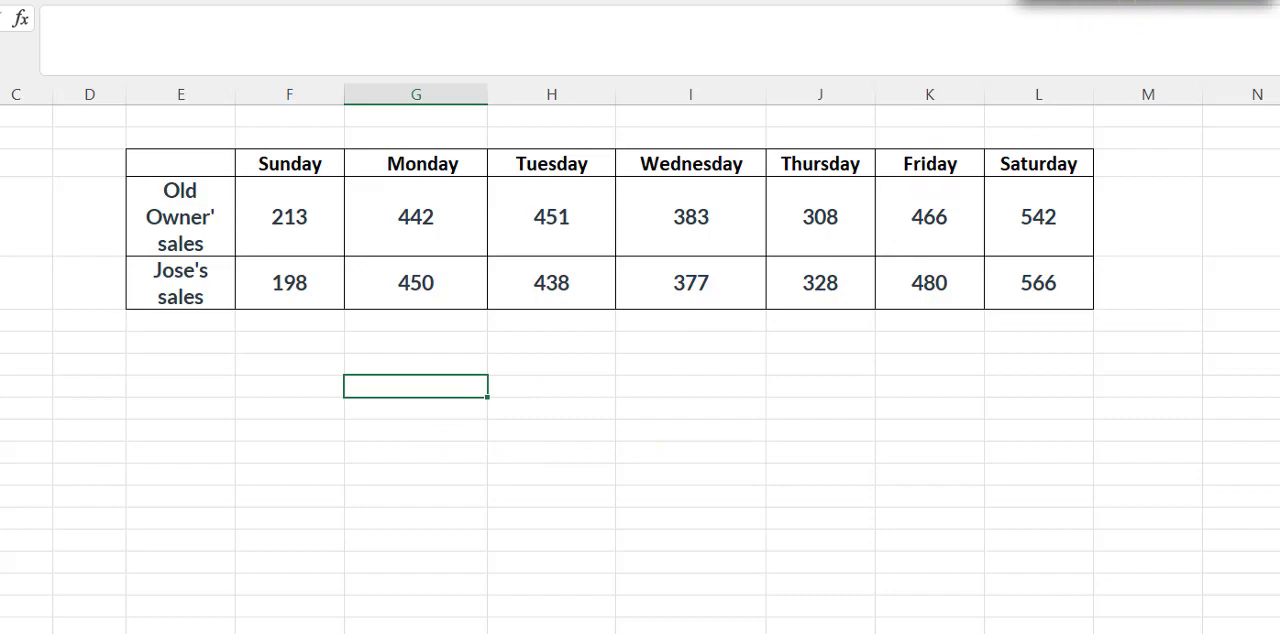
# Open the Chi-square test statistic page from the course modules and examine its formula
pyautogui.click(1012, 1)
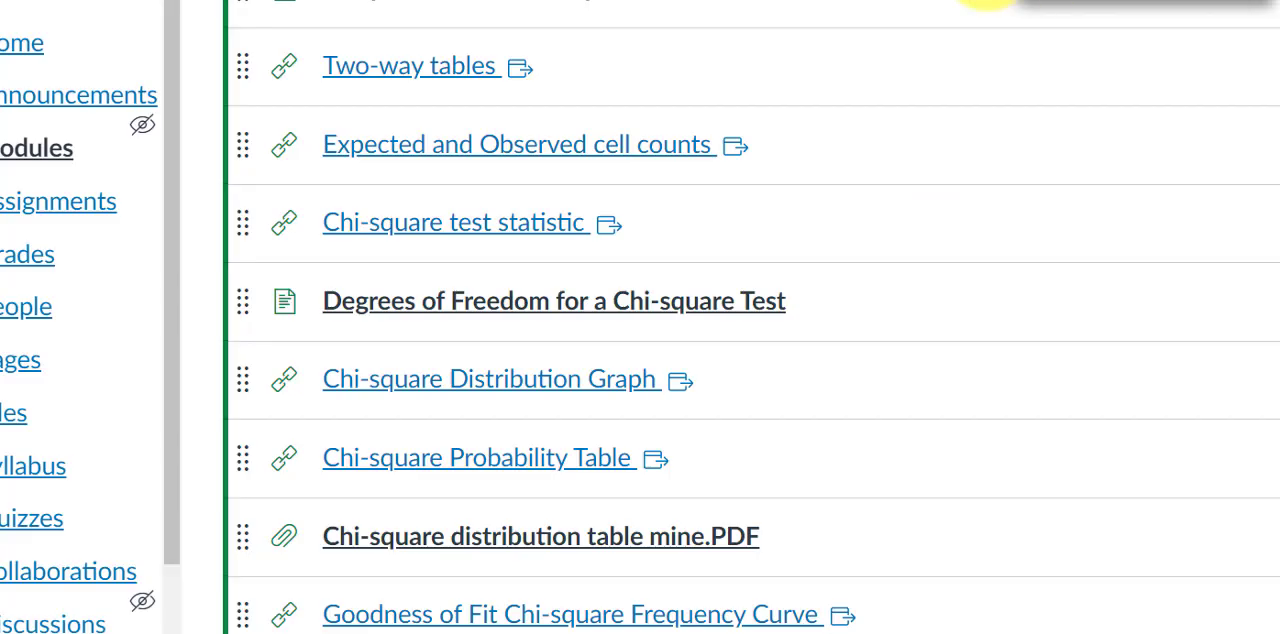
pyautogui.click(414, 233)
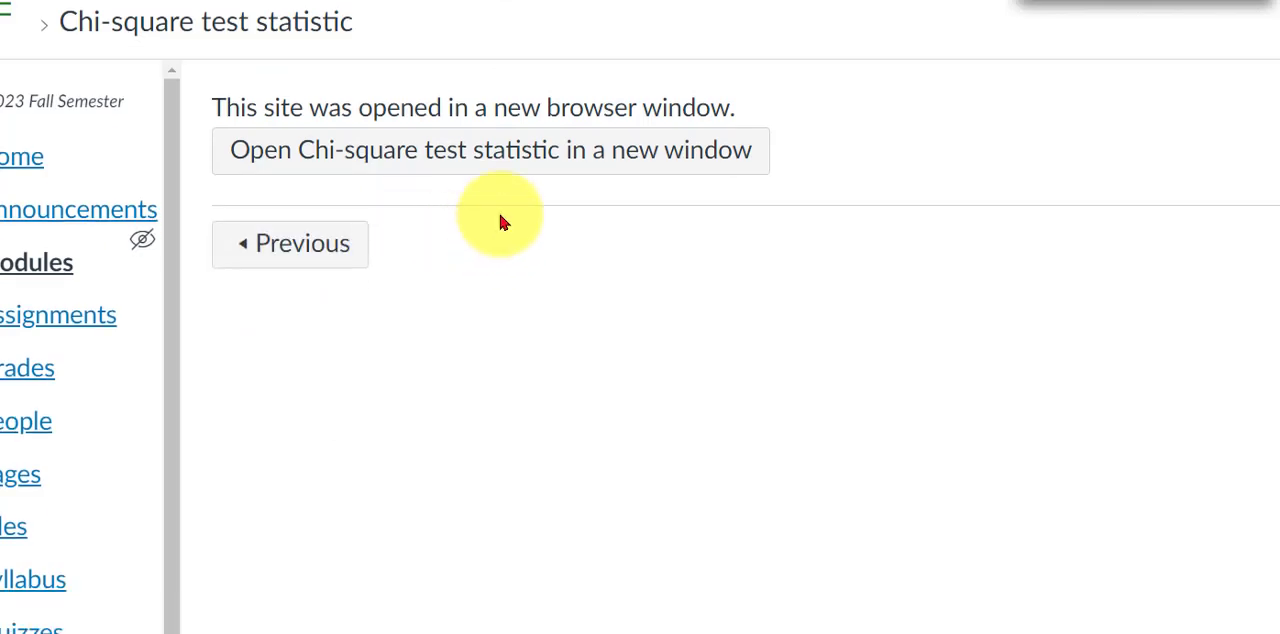
pyautogui.click(460, 158)
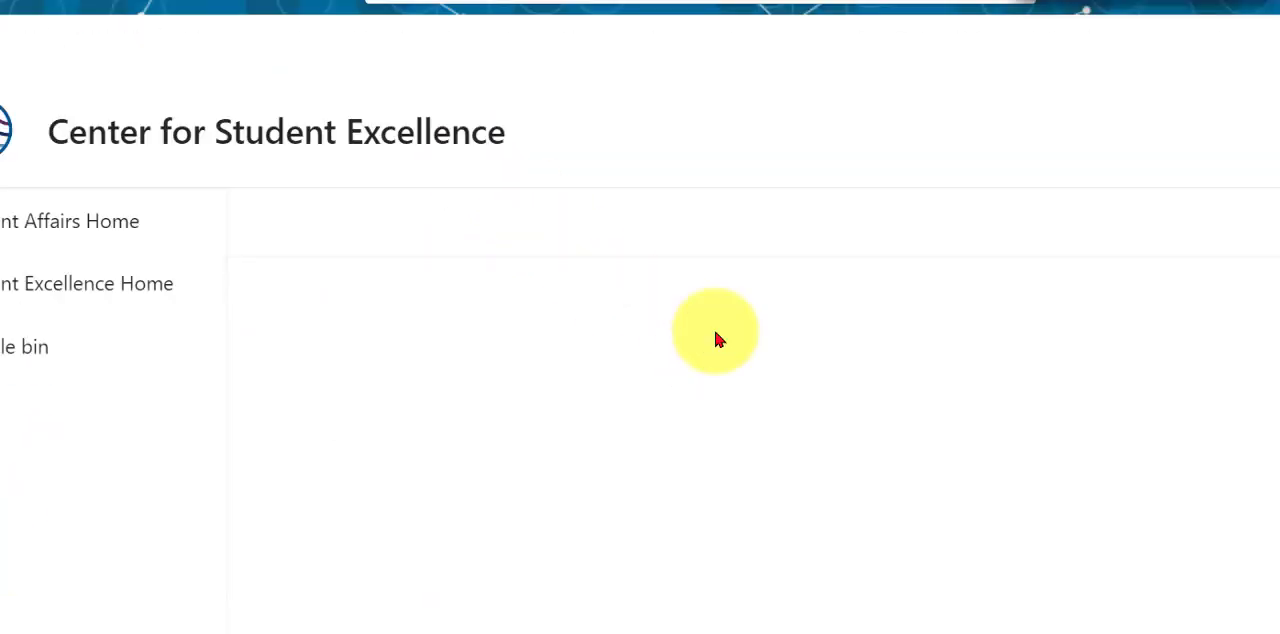
pyautogui.scroll(-10, 805, 358)
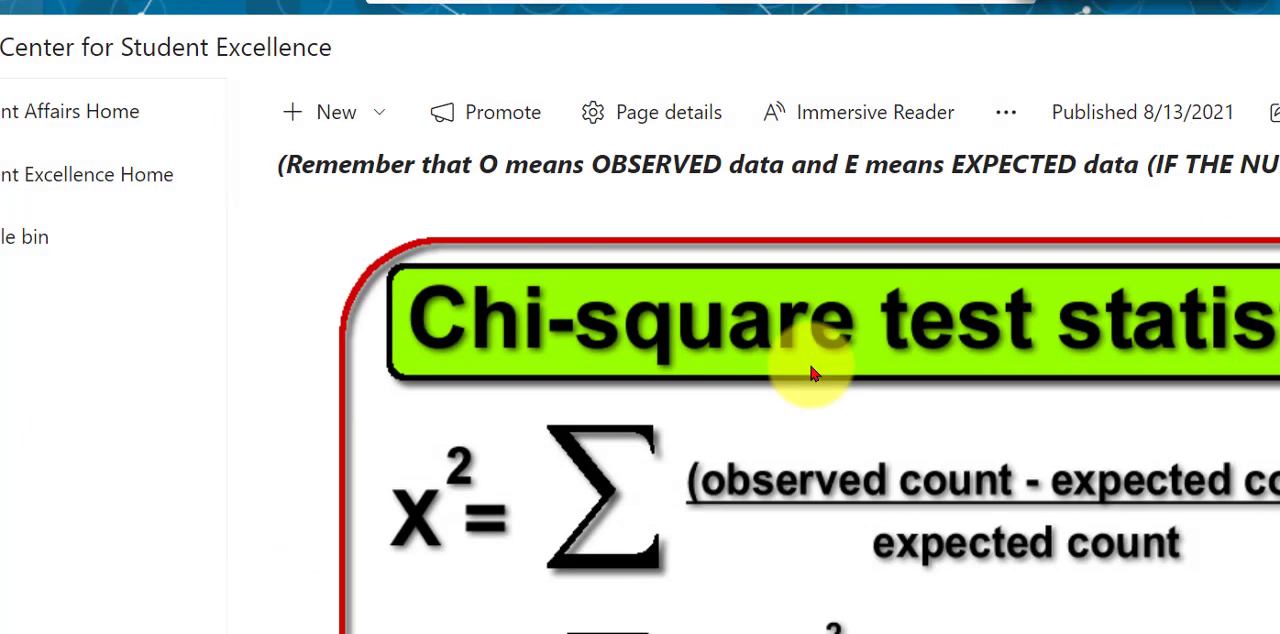
pyautogui.scroll(-3, 812, 374)
pyautogui.scroll(-1, 811, 395)
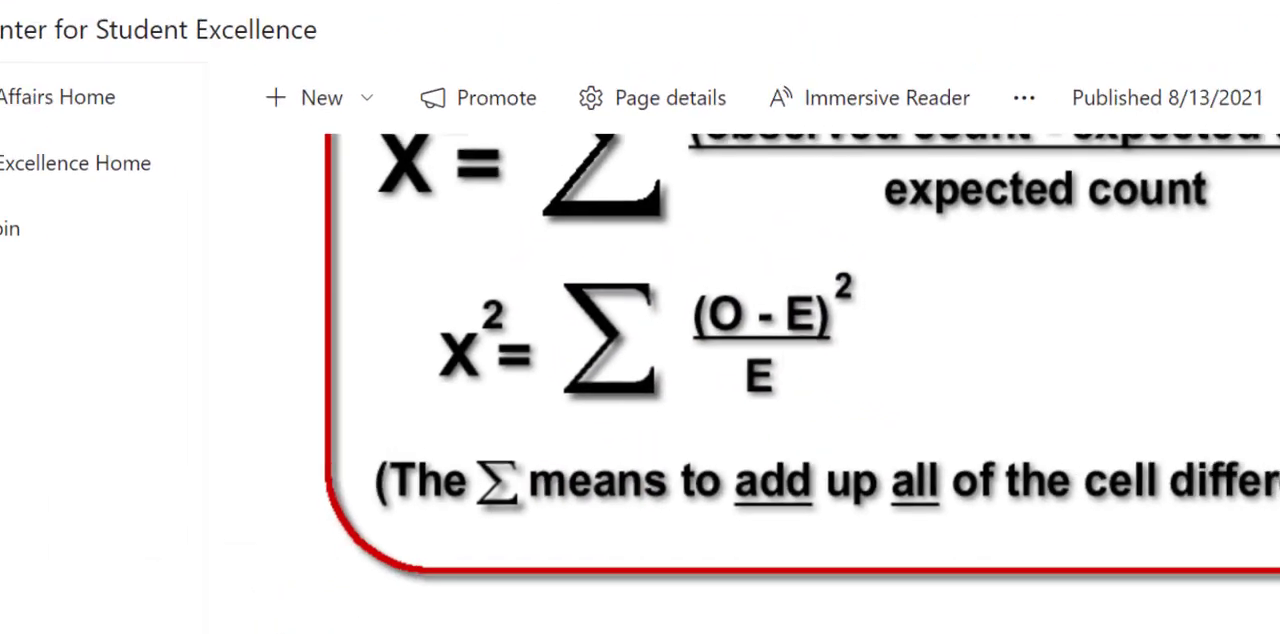
# Switch back to the Excel workbook for question 10 and enter the label "Difference" in cell E7
pyautogui.moveTo(398, 633)
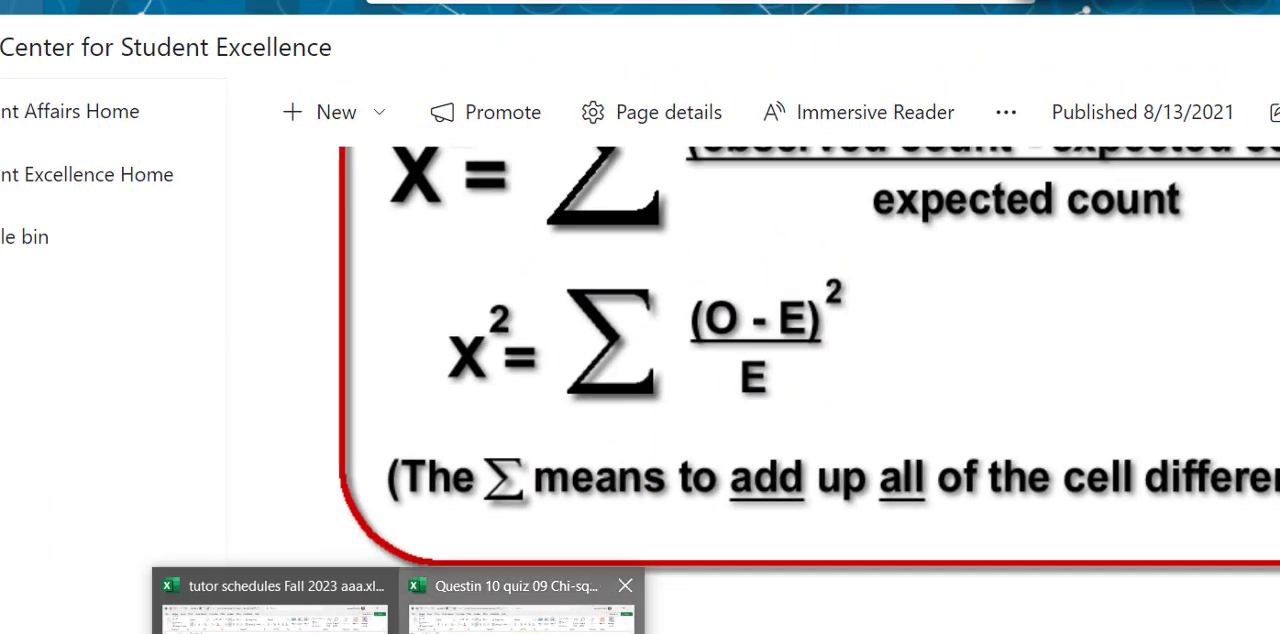
pyautogui.click(520, 605)
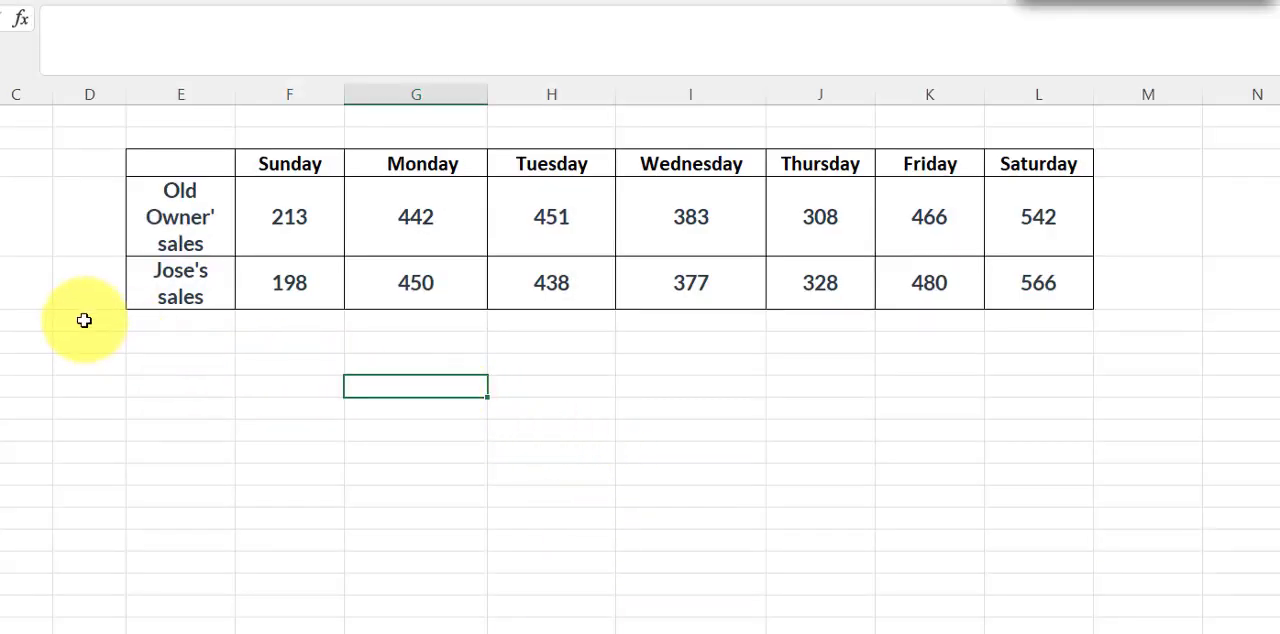
pyautogui.click(162, 341)
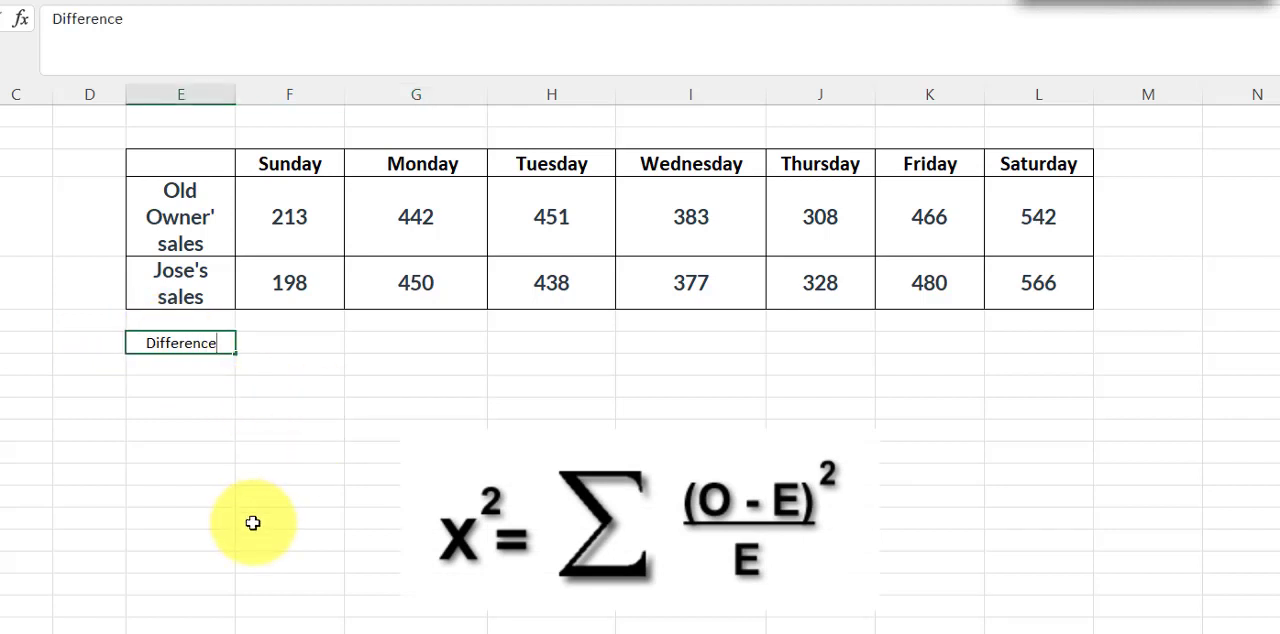
pyautogui.click(253, 523)
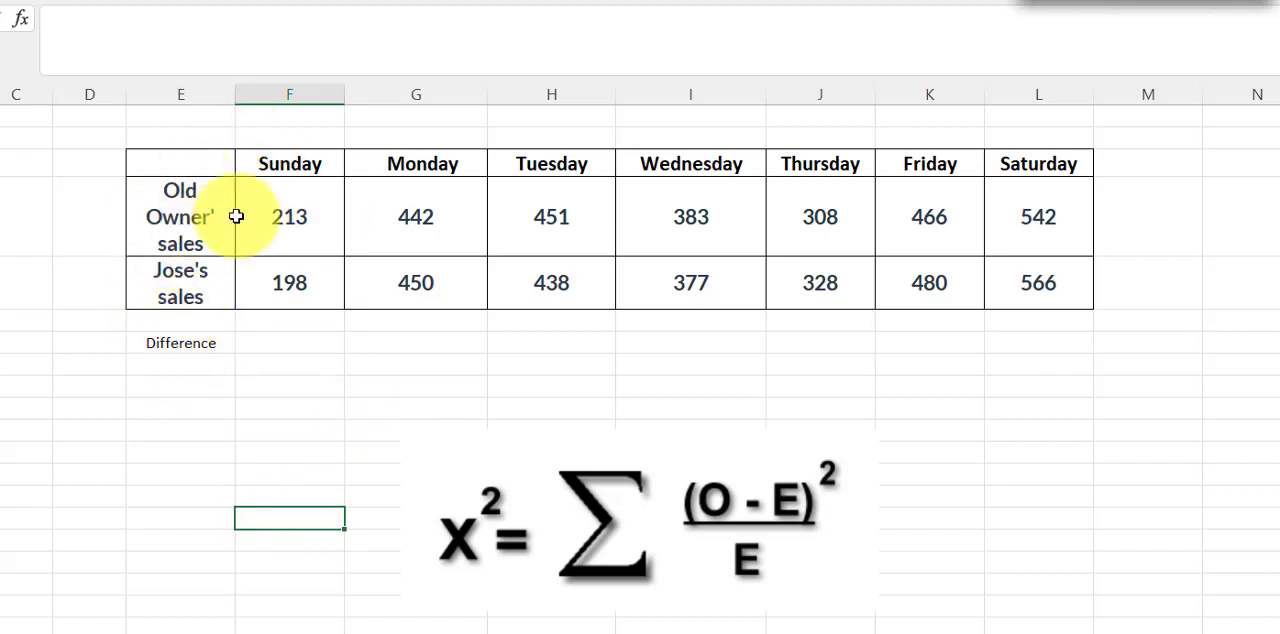
# Label the two sales rows "Expected" in M4 and "Observed" in M5, matching the Saturday header's formatting
pyautogui.click(1138, 210)
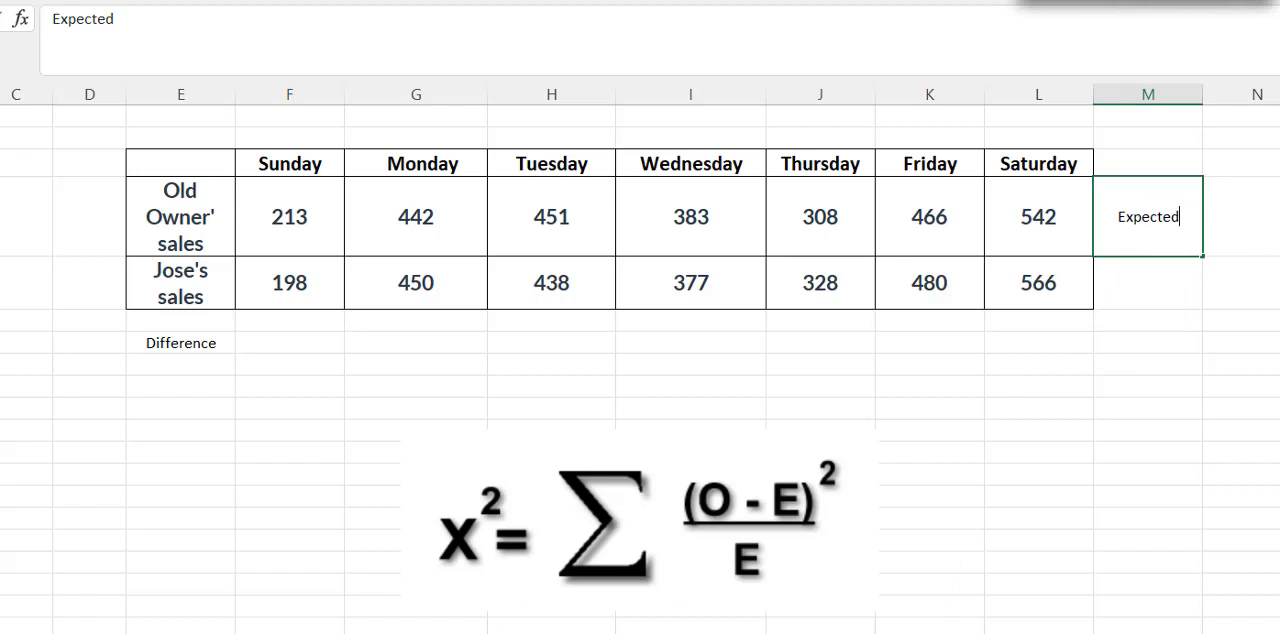
pyautogui.click(1249, 257)
pyautogui.click(1040, 163)
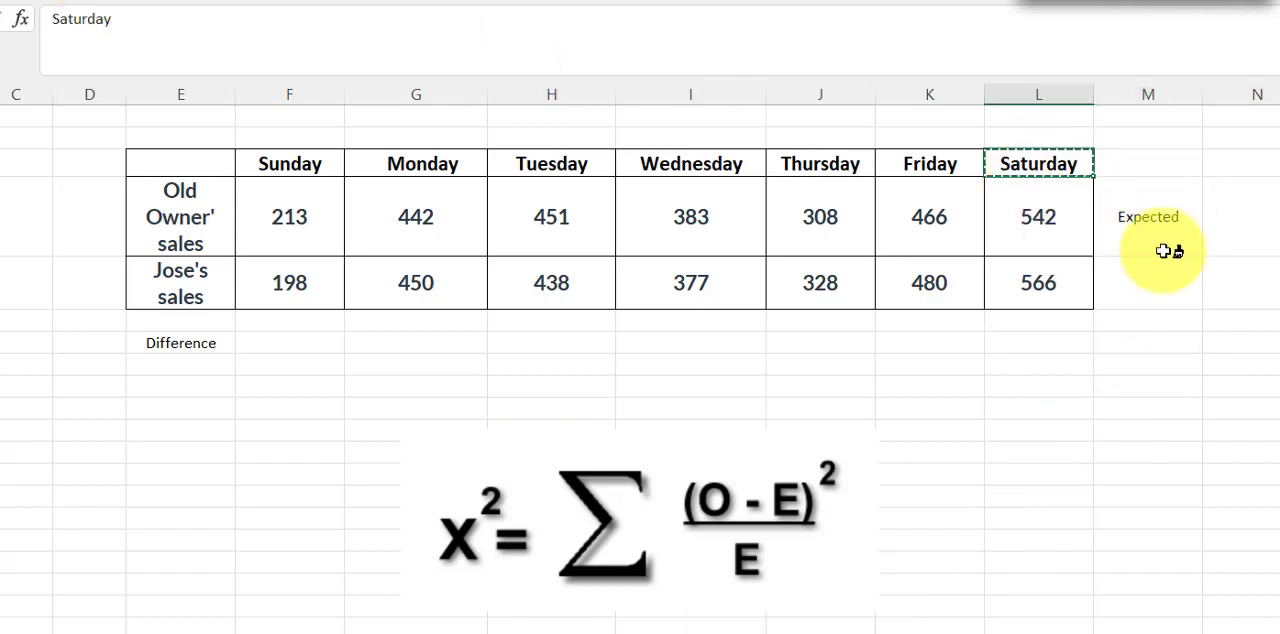
pyautogui.click(1145, 213)
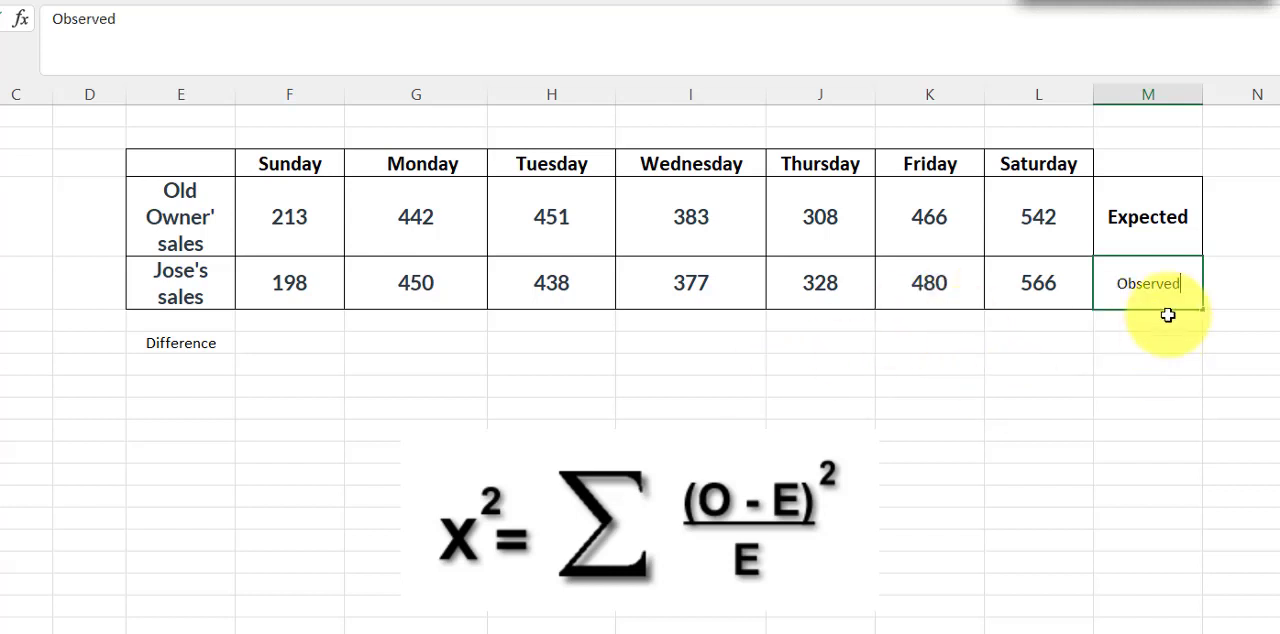
pyautogui.click(1149, 214)
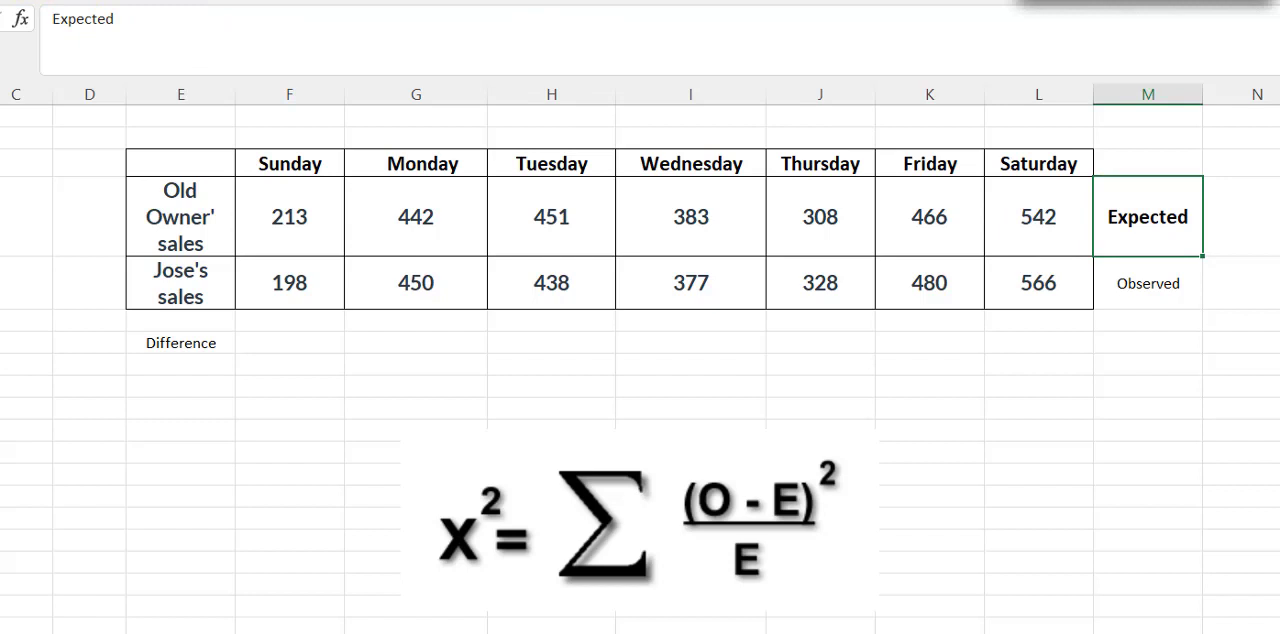
pyautogui.click(1123, 287)
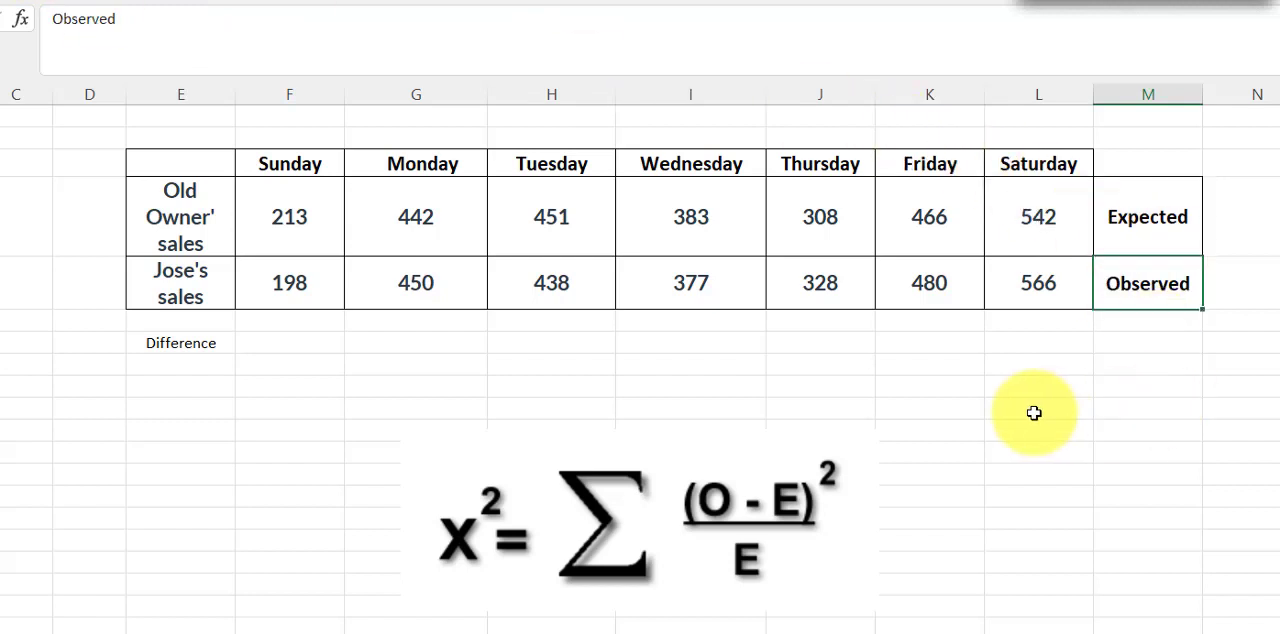
# Copy the formatting of the row label in E5 to the Difference label in E7
pyautogui.click(1034, 413)
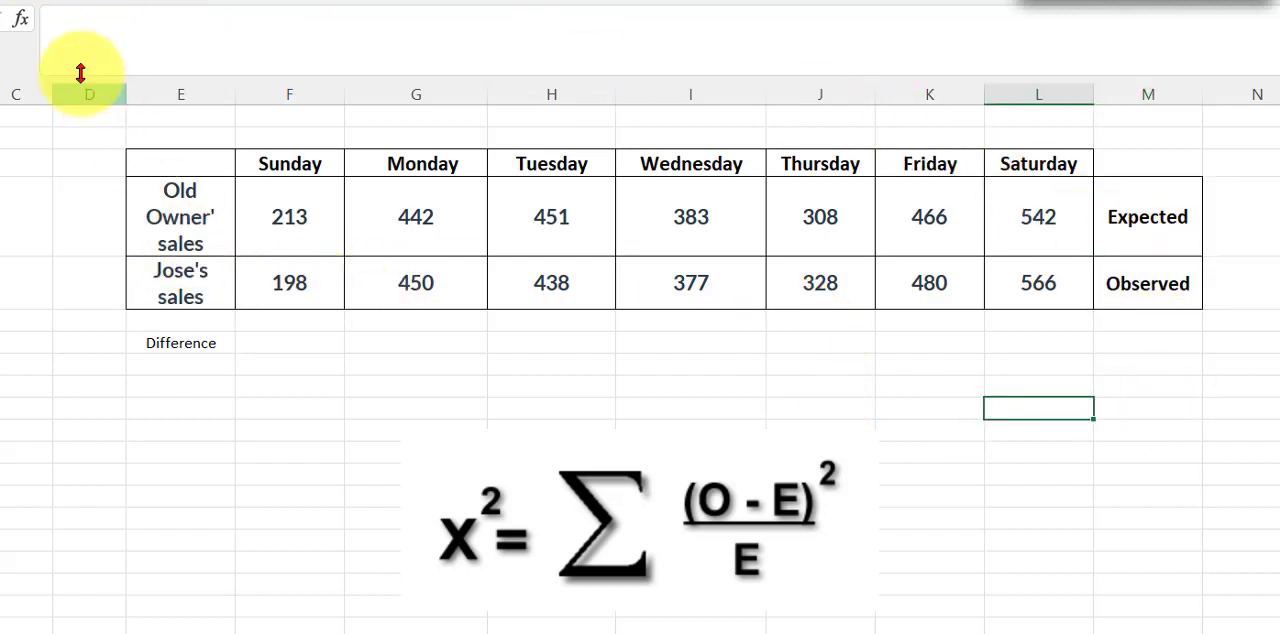
pyautogui.click(180, 343)
pyautogui.click(163, 284)
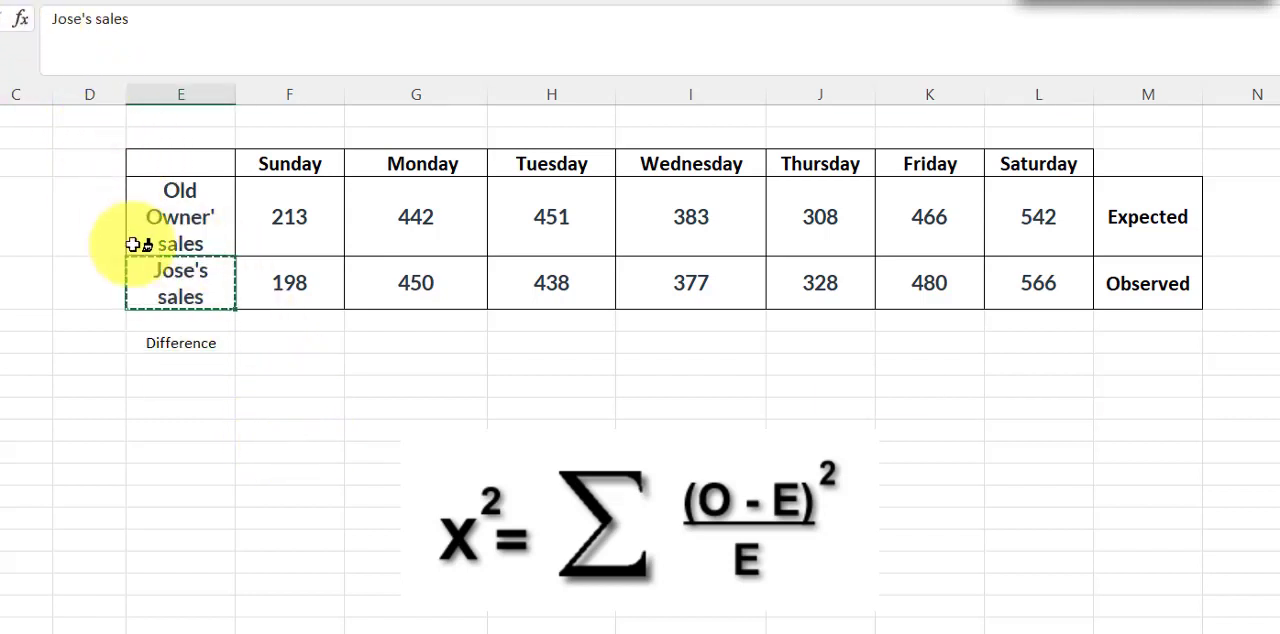
pyautogui.click(165, 340)
# Calculate Sunday's difference in cell F7 with the formula =F4-F5
pyautogui.click(299, 336)
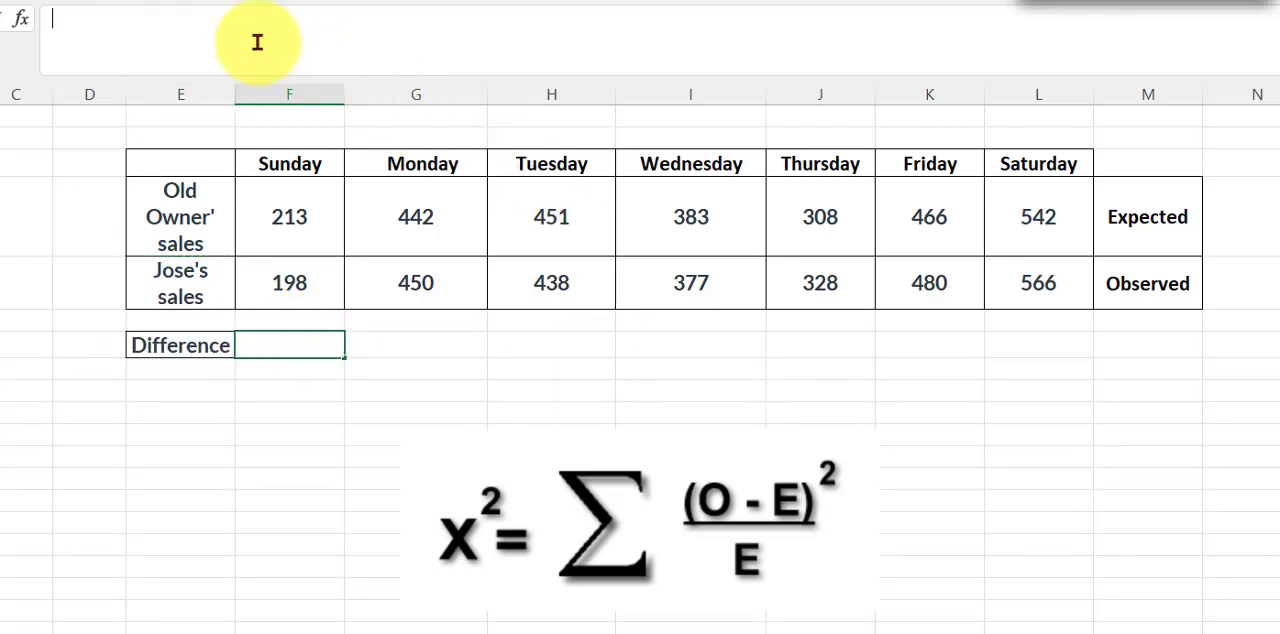
pyautogui.write('=')
pyautogui.click(318, 218)
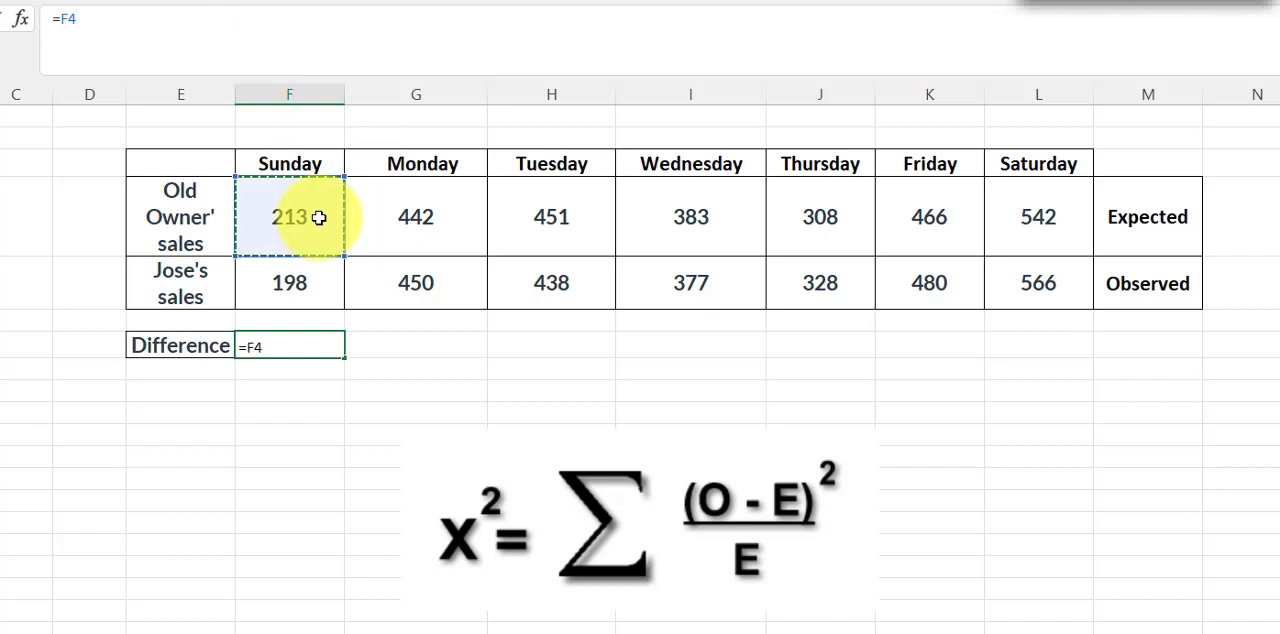
pyautogui.write('-')
pyautogui.click(308, 294)
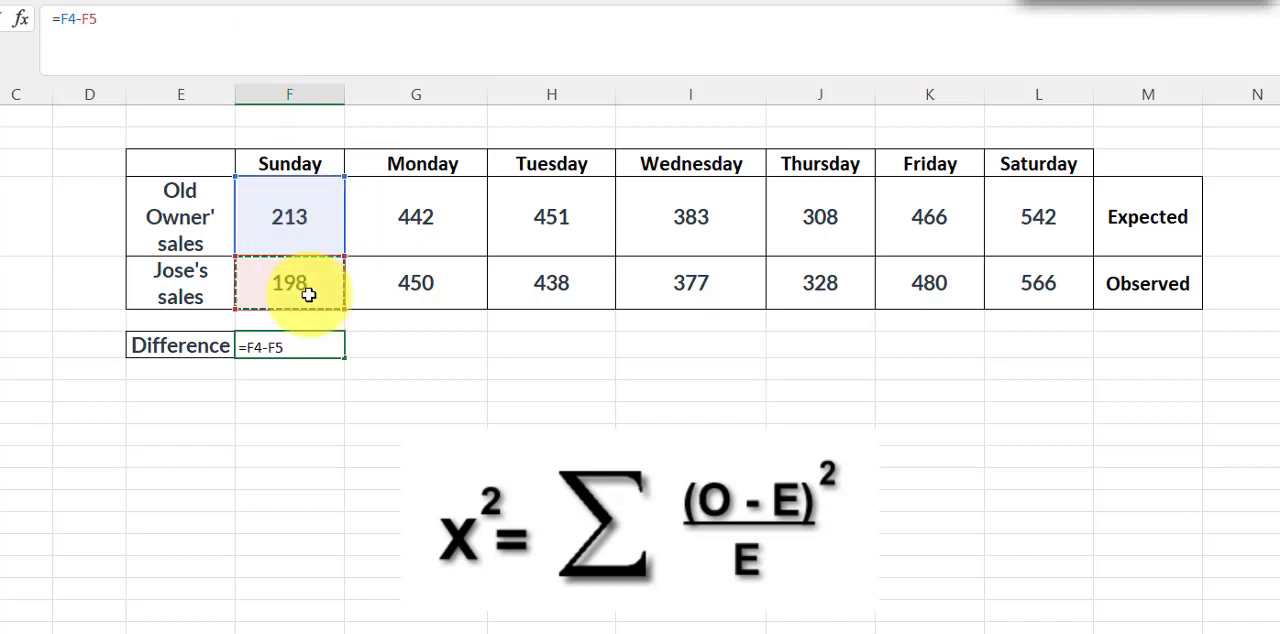
pyautogui.hotkey('ctrl', 'Return')
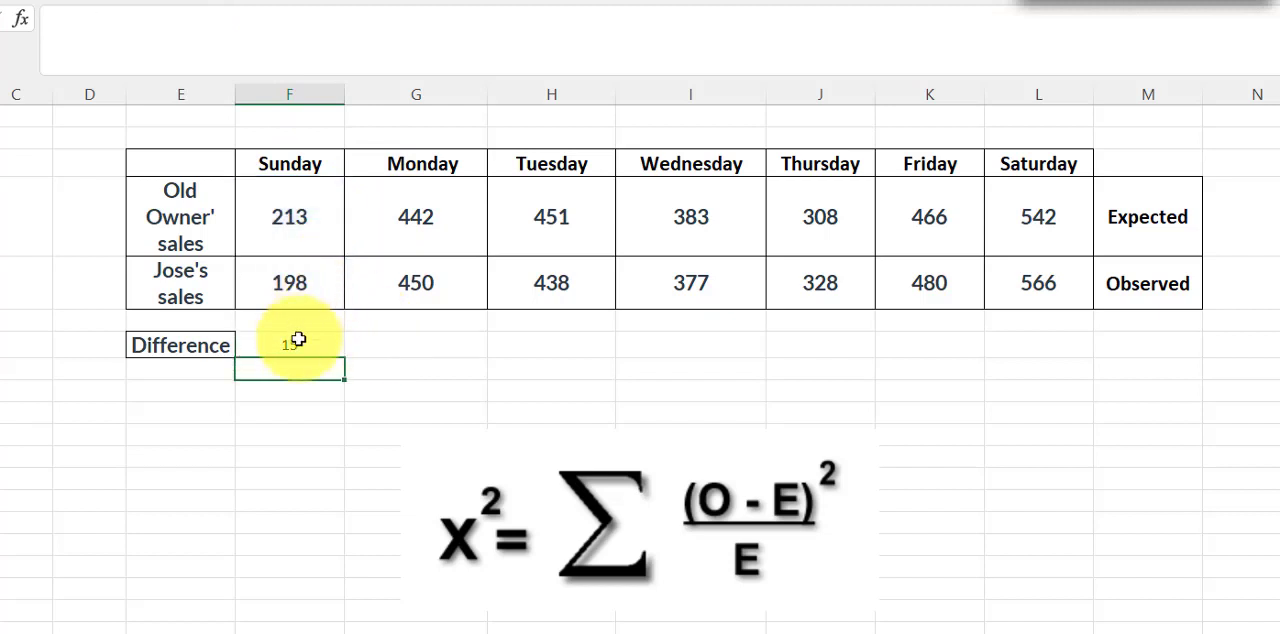
# Format F7 like the sales value in F5 and fill its difference formula across through Saturday in L7
pyautogui.click(287, 279)
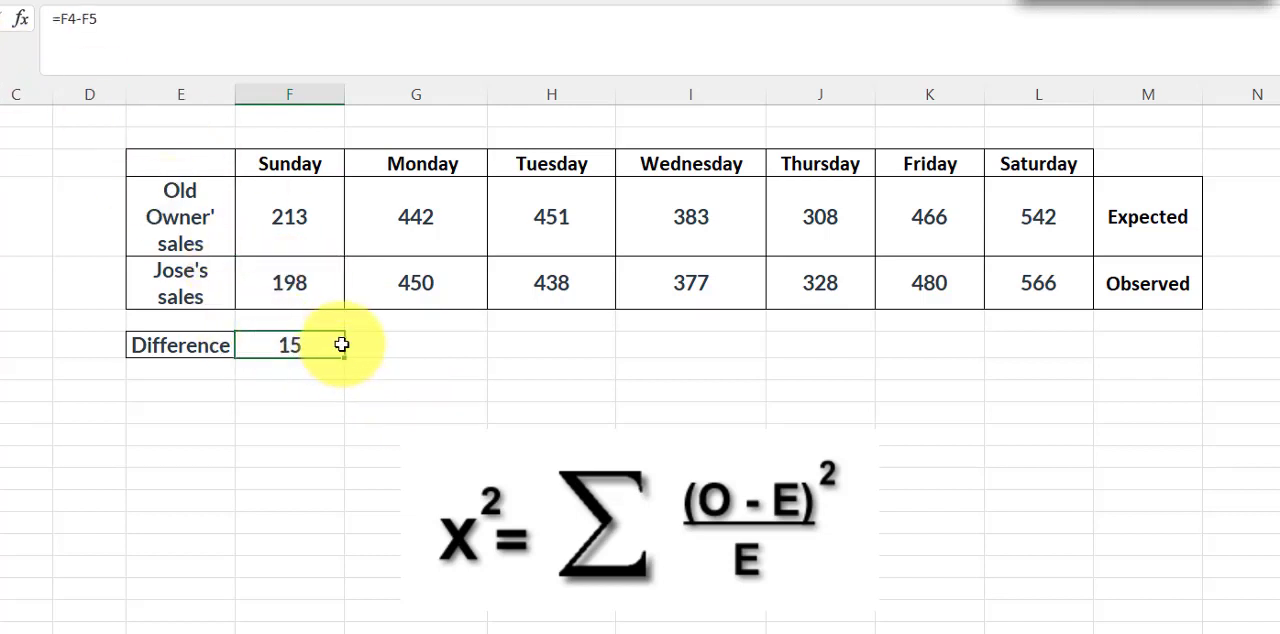
pyautogui.moveTo(344, 357); pyautogui.dragTo(1042, 350)
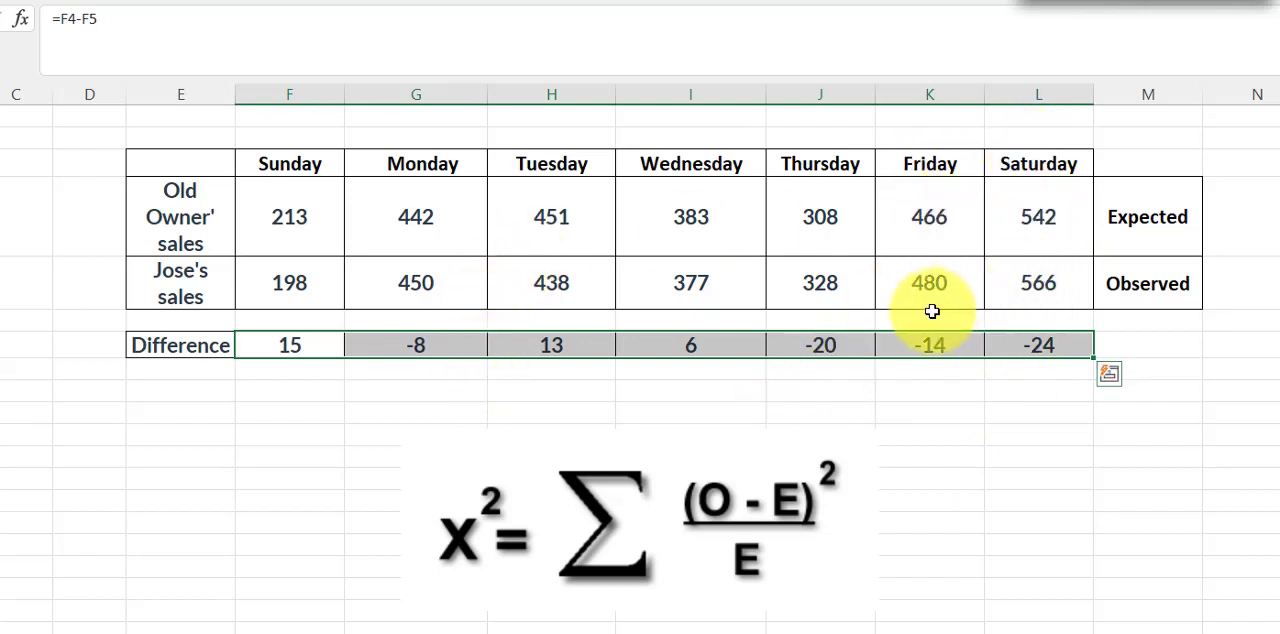
pyautogui.click(869, 429)
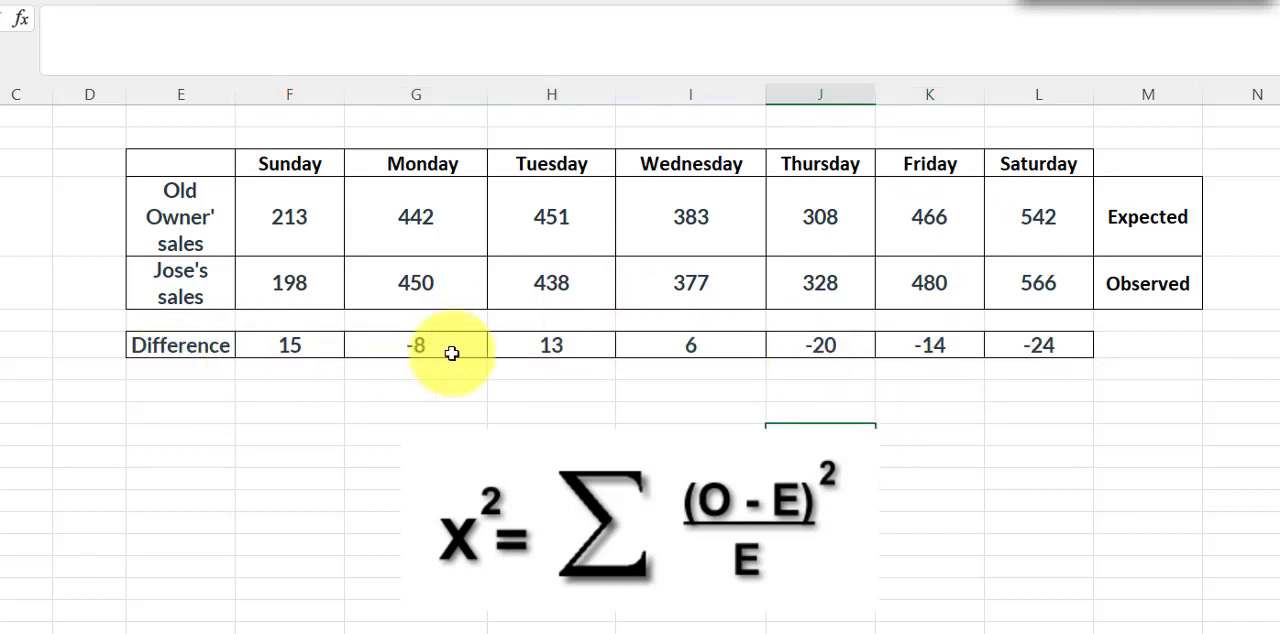
# Enter the label "Square" in cell E8 and give it the Difference label's formatting
pyautogui.click(181, 372)
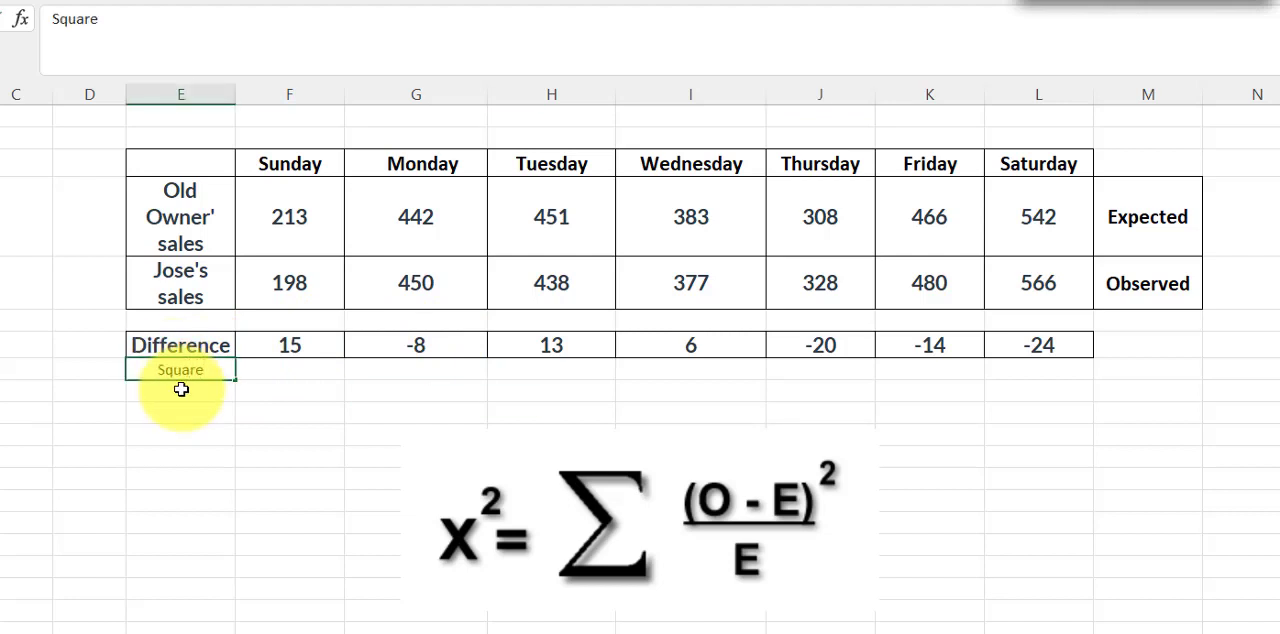
pyautogui.click(316, 412)
pyautogui.click(215, 345)
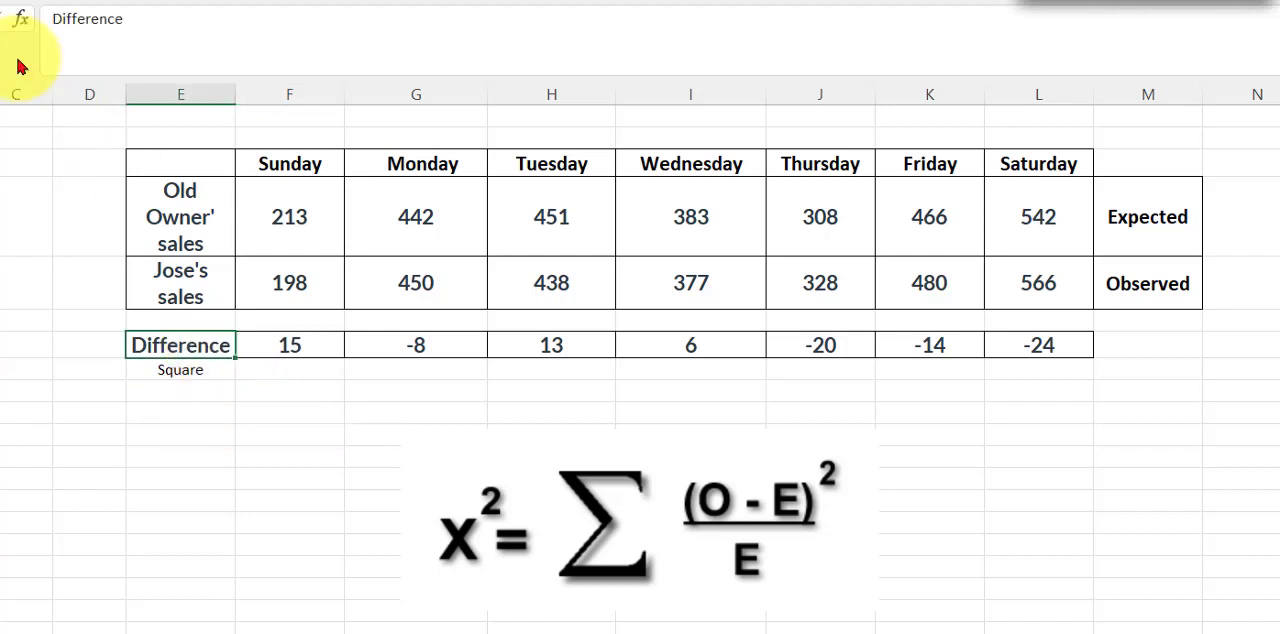
pyautogui.click(200, 370)
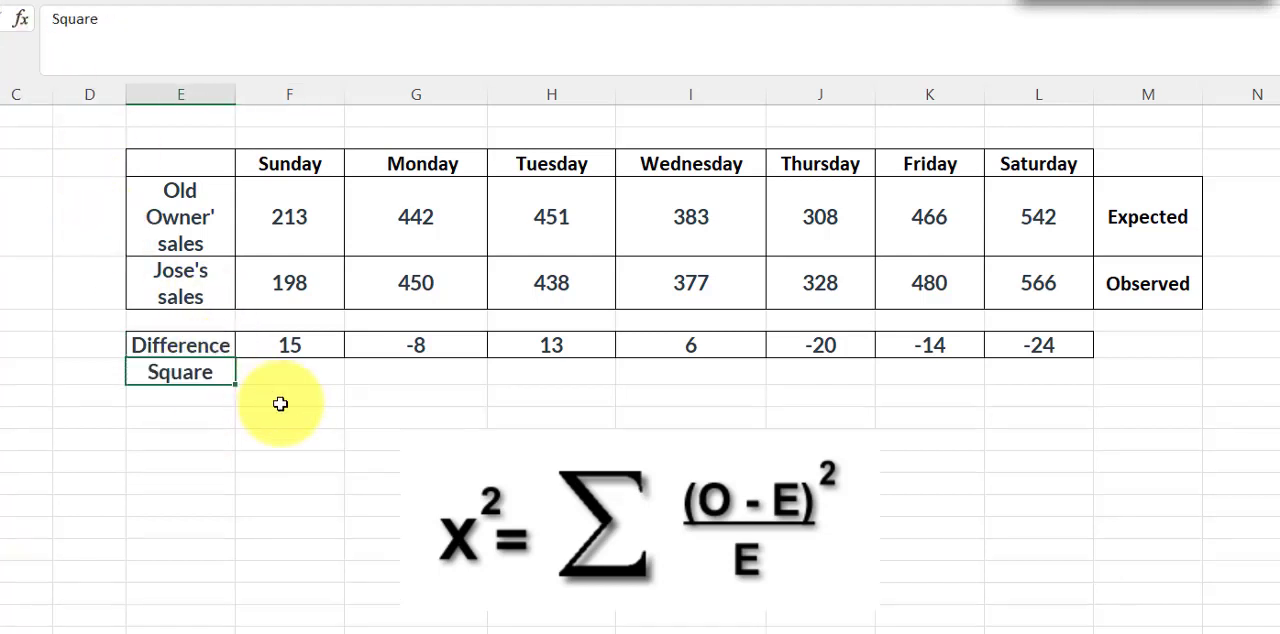
# Square Sunday's difference in cell F8 with the formula =F7^2
pyautogui.click(273, 378)
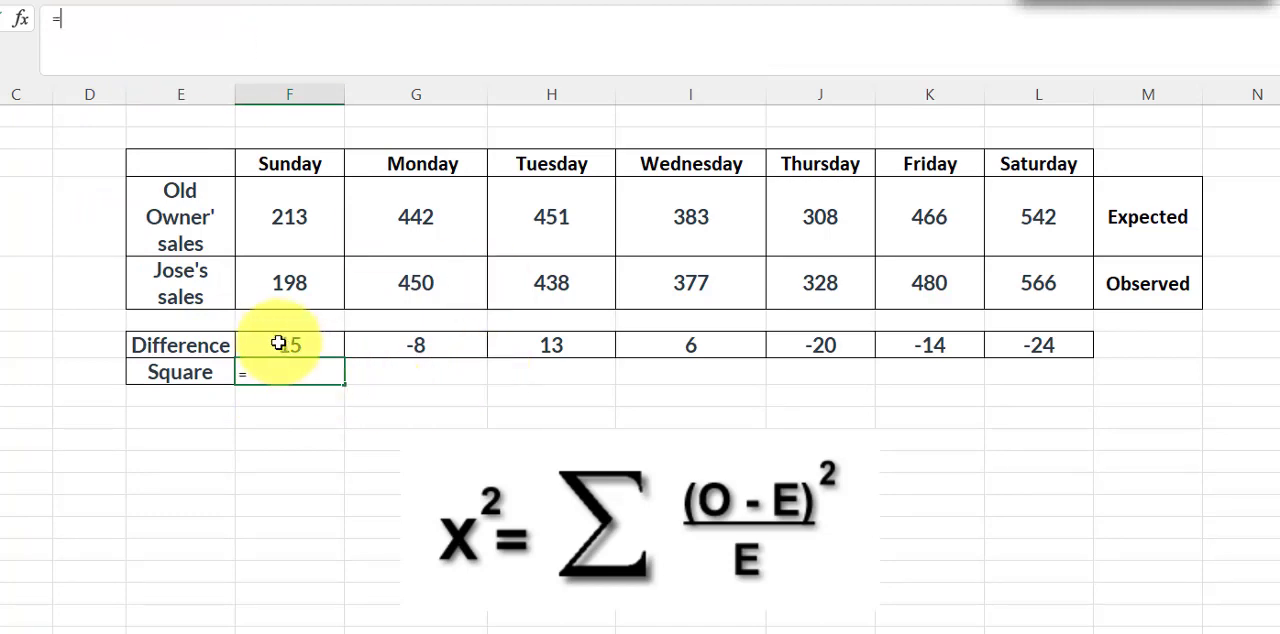
pyautogui.click(310, 345)
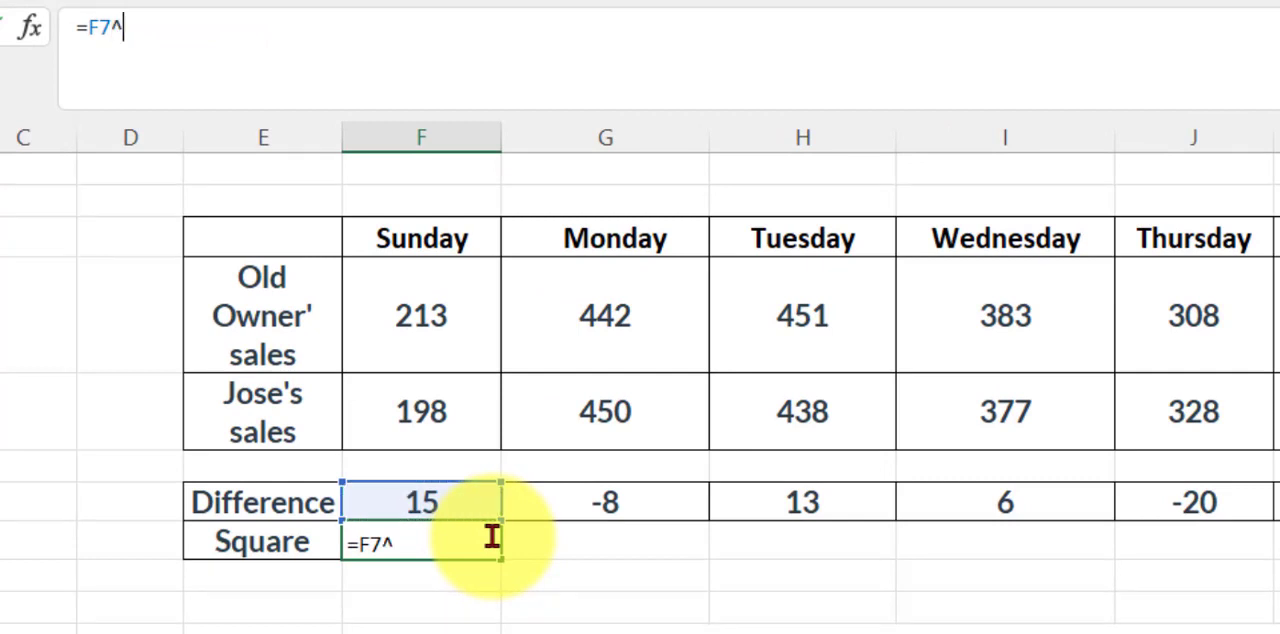
pyautogui.write('^2')
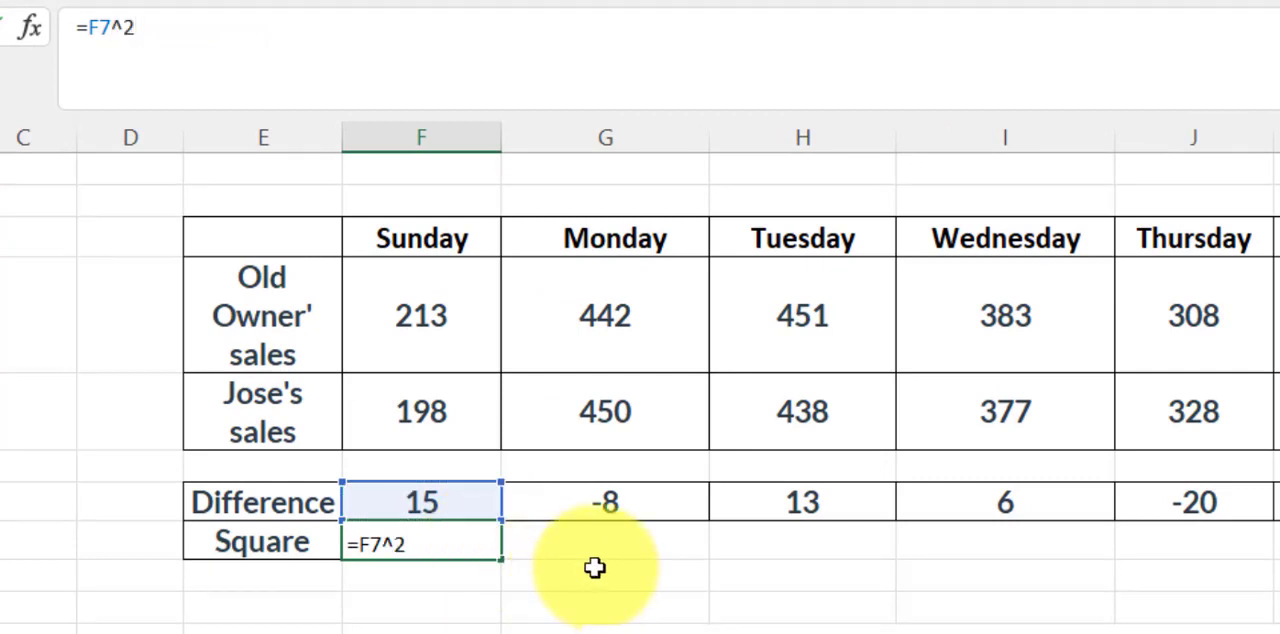
pyautogui.press('Return')
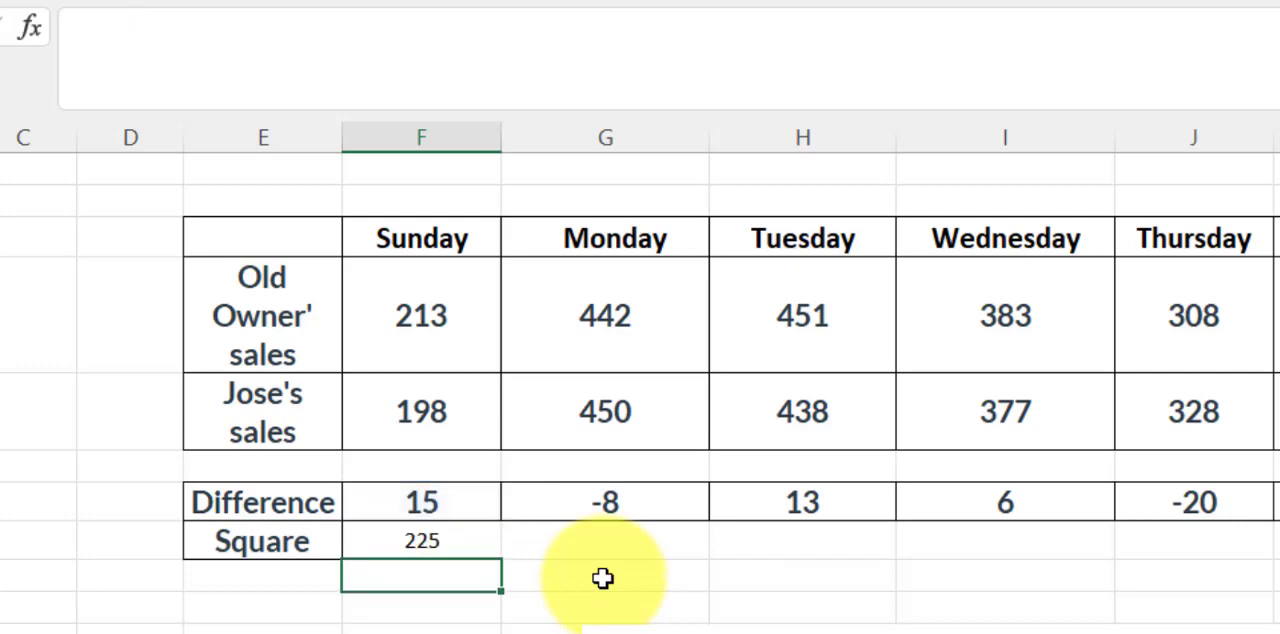
# Format F8 like the difference value in F7 and fill its squaring formula across through Saturday in L8
pyautogui.click(423, 503)
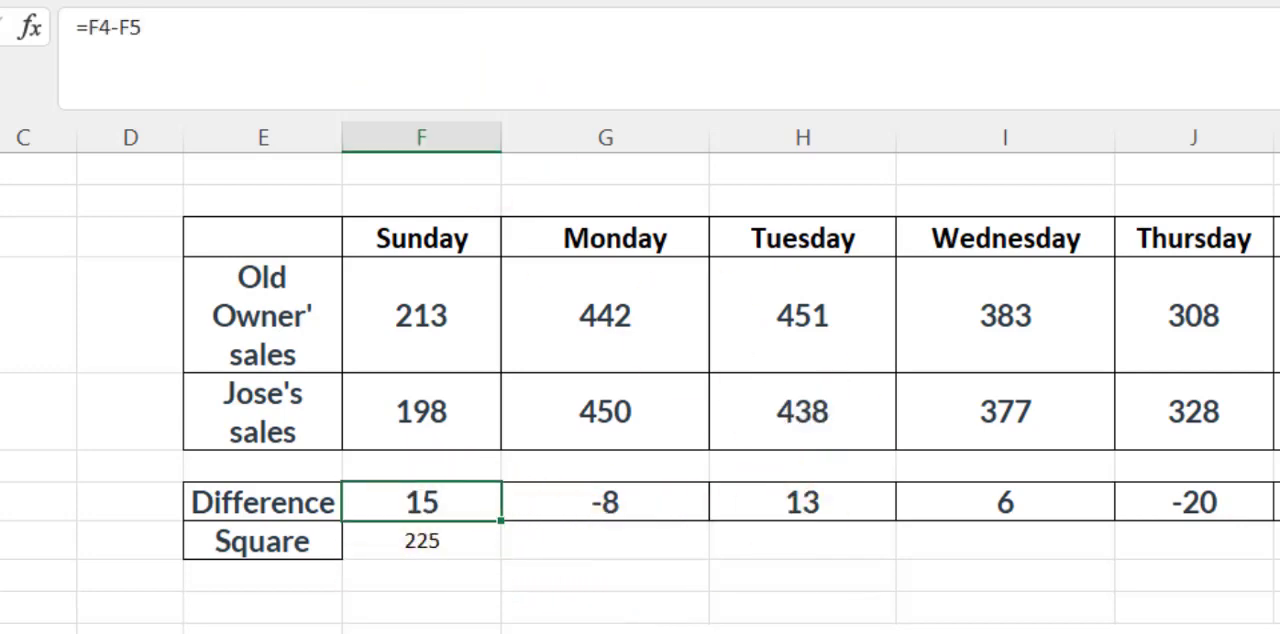
pyautogui.click(449, 540)
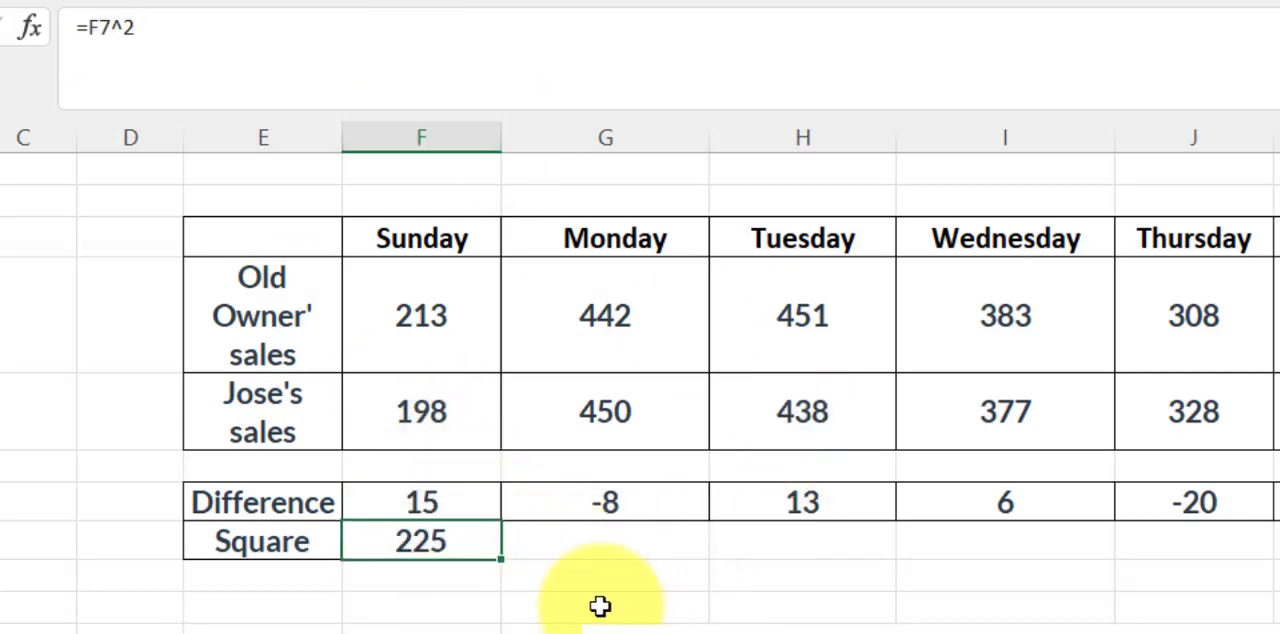
pyautogui.moveTo(501, 558); pyautogui.dragTo(794, 567)
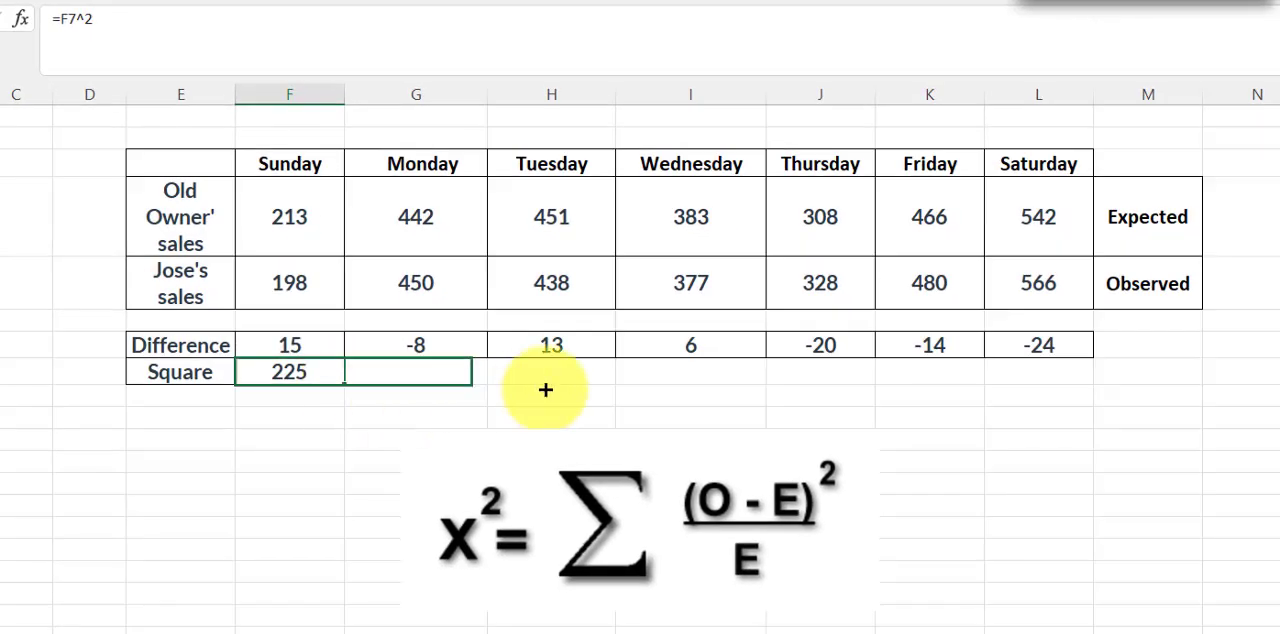
pyautogui.moveTo(545, 390); pyautogui.dragTo(1082, 368)
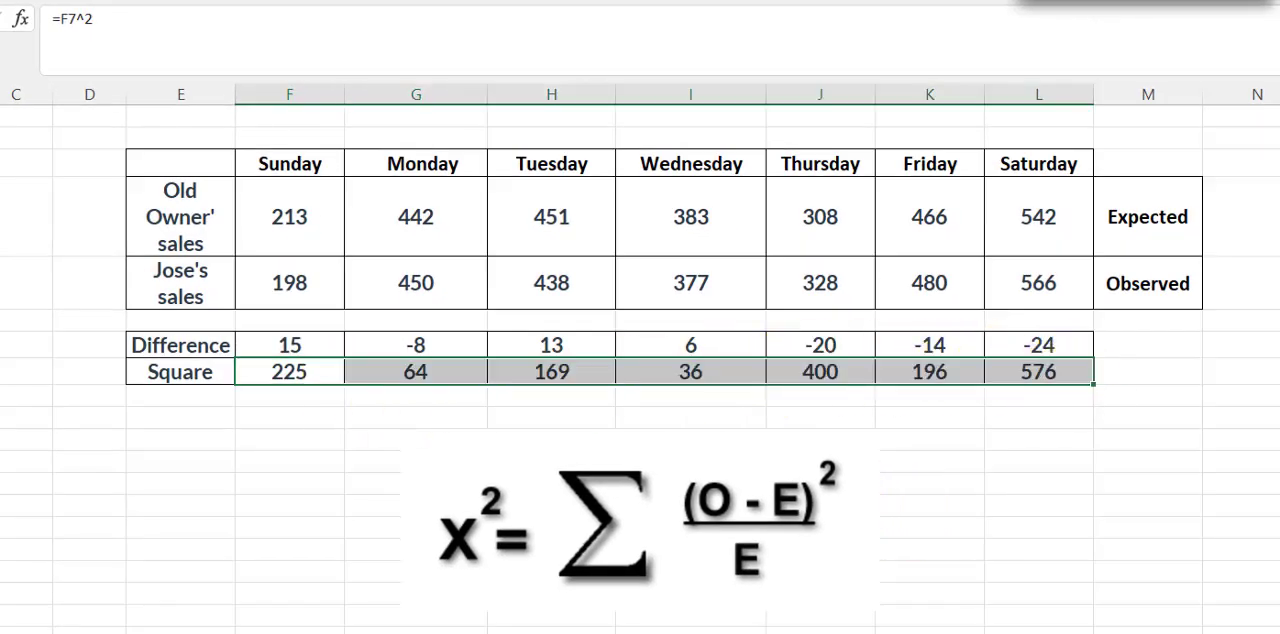
# Label cell E9 "Divided by E" and divide Sunday's square by its expected sales in F9 with the formula =F8/F4
pyautogui.click(196, 400)
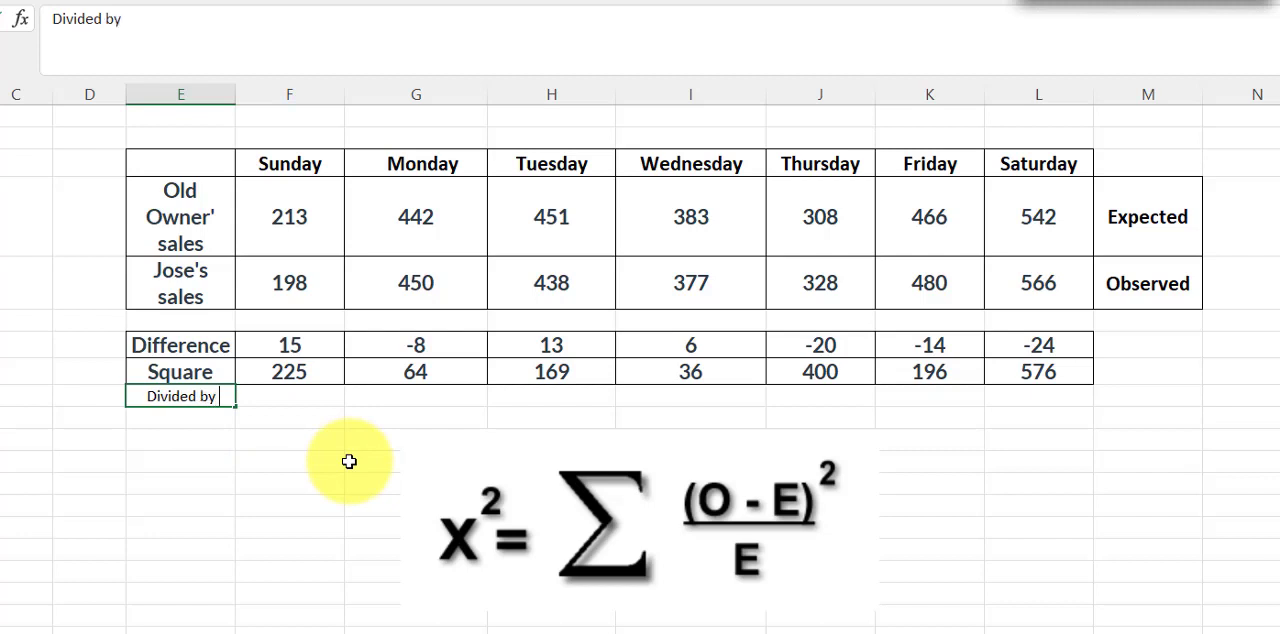
pyautogui.click(306, 444)
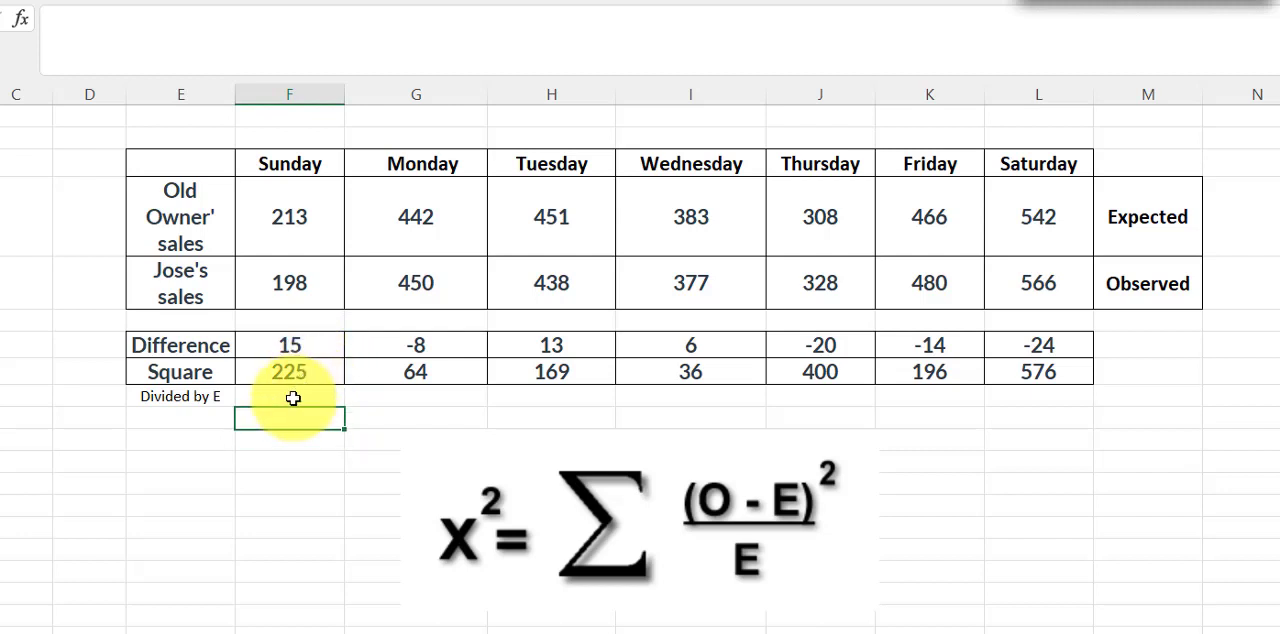
pyautogui.click(293, 398)
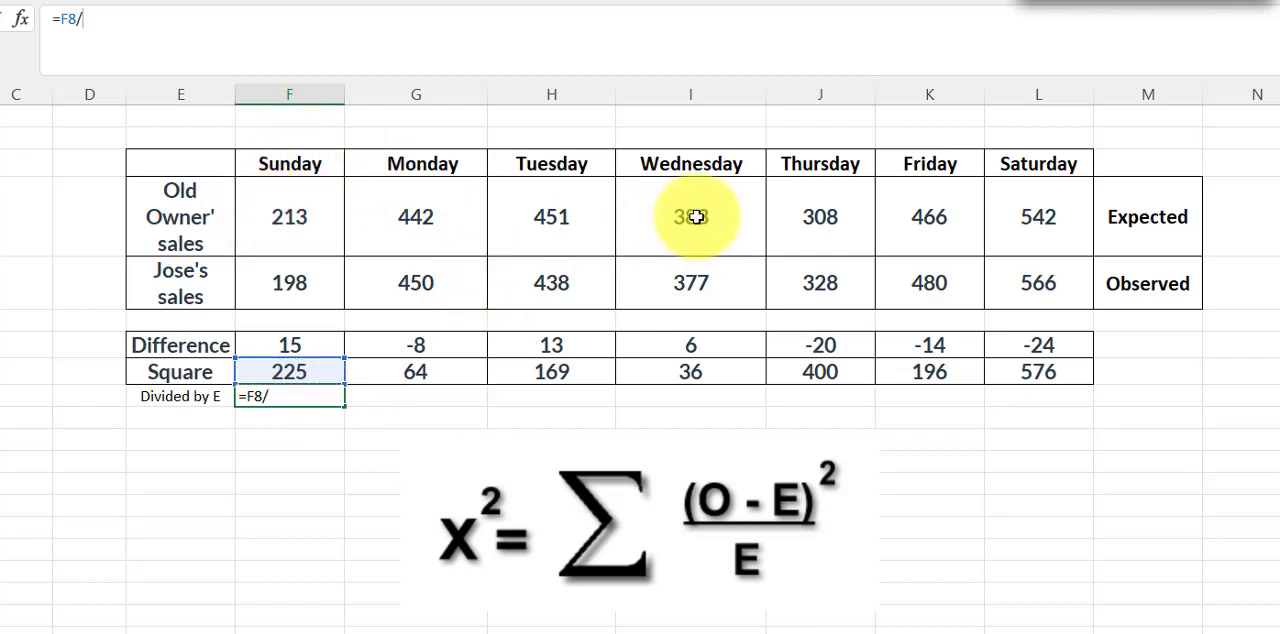
pyautogui.click(297, 217)
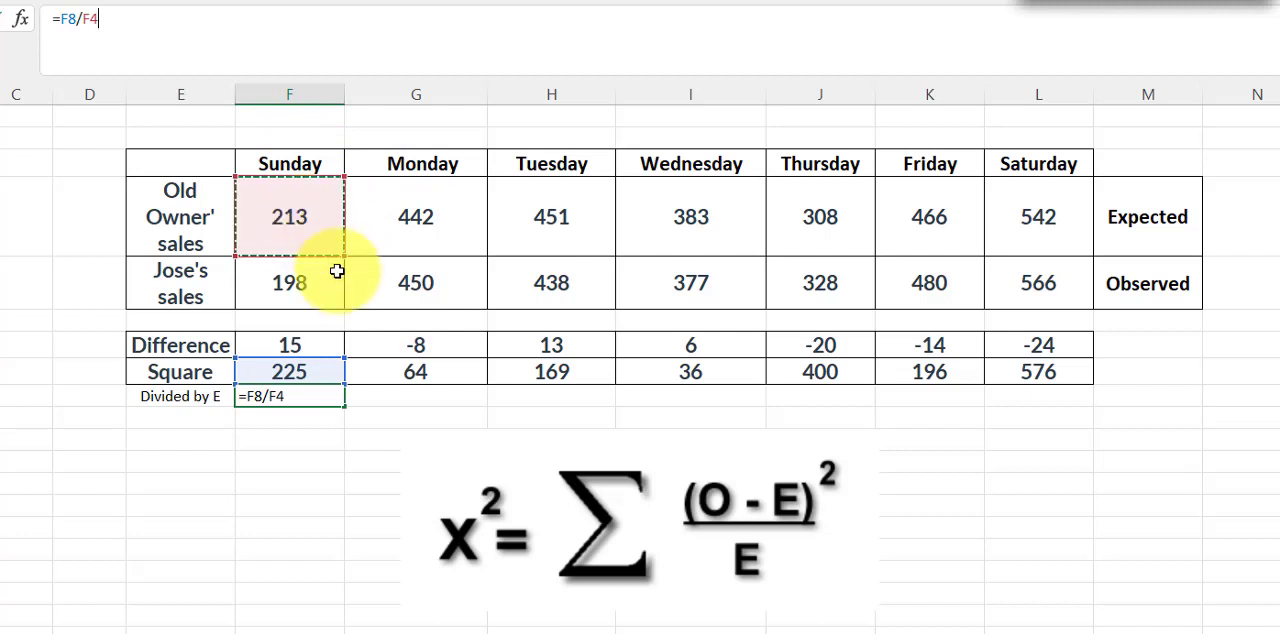
pyautogui.press('Return')
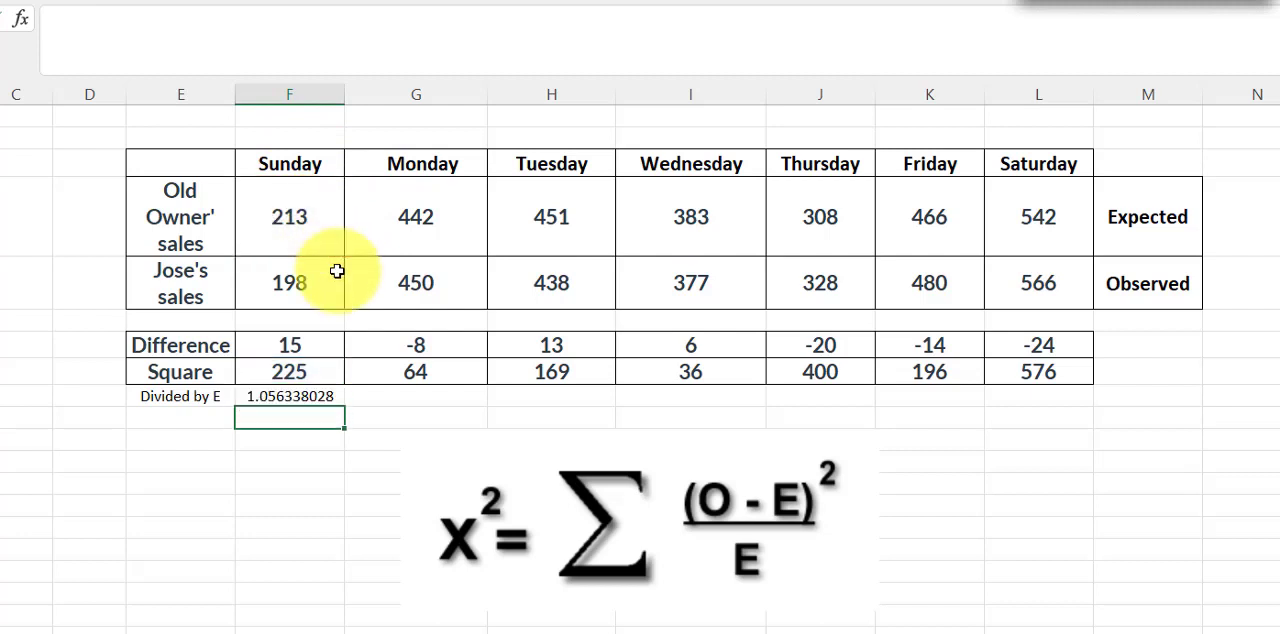
# Format F9 like the sales value in F5 with two decimal places and fill its formula across through Saturday in L9
pyautogui.click(288, 396)
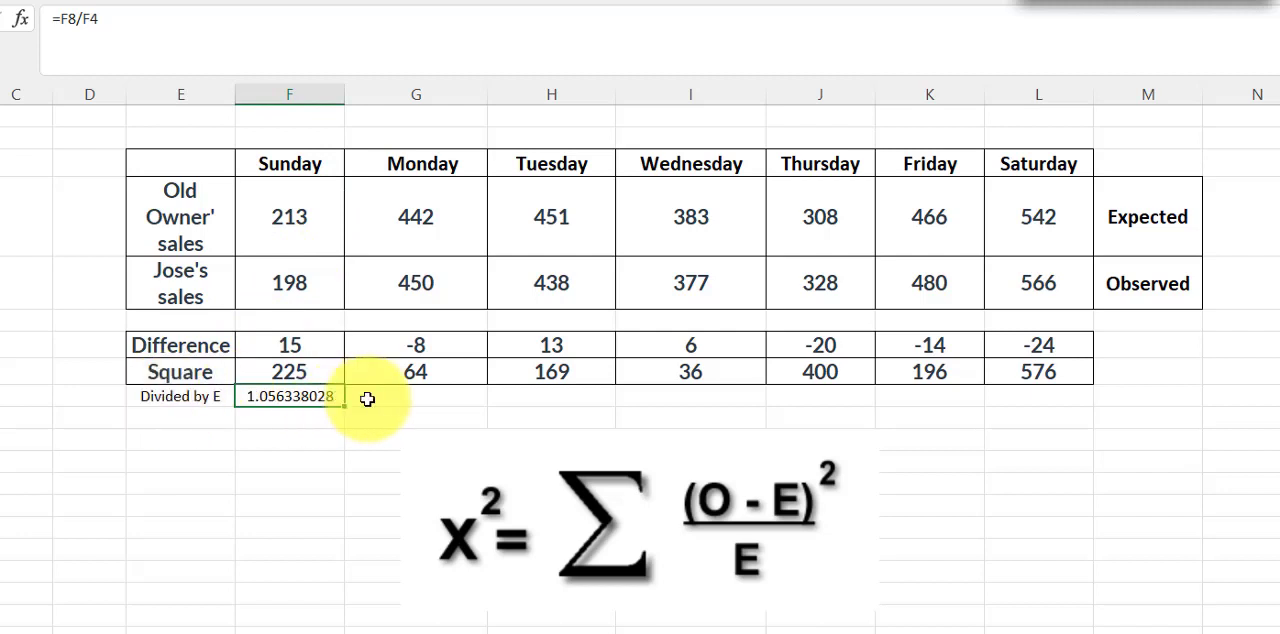
pyautogui.click(280, 296)
pyautogui.hotkey('ctrl', 'c')
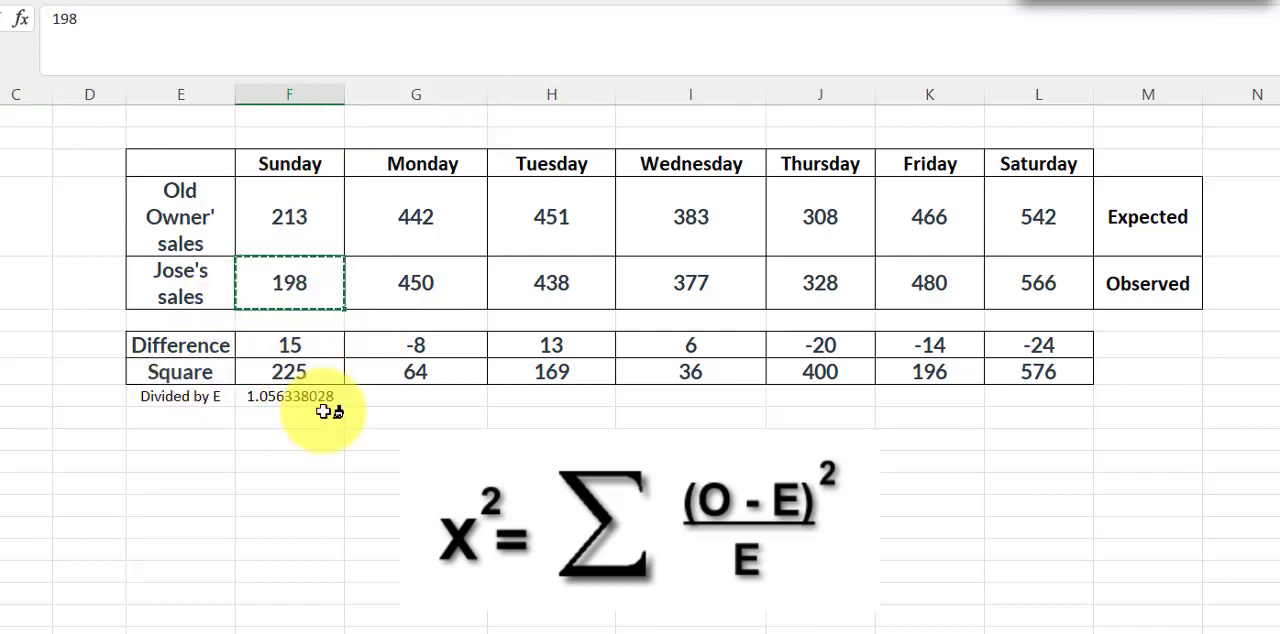
pyautogui.click(312, 406)
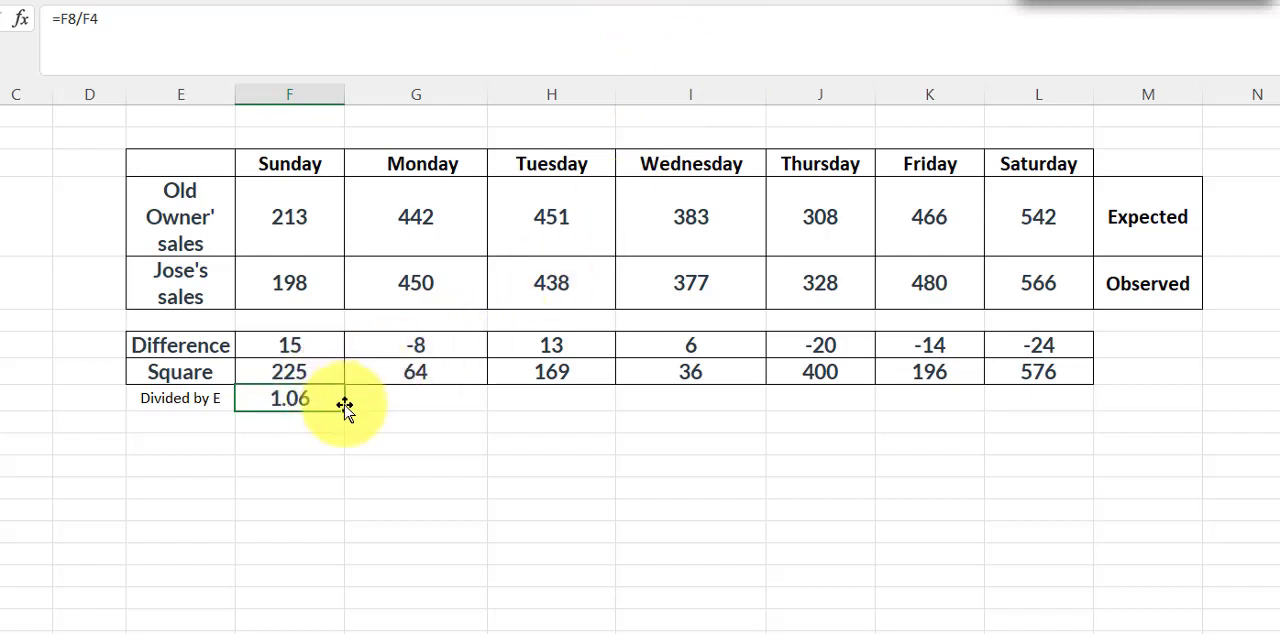
pyautogui.moveTo(344, 410); pyautogui.dragTo(1045, 400)
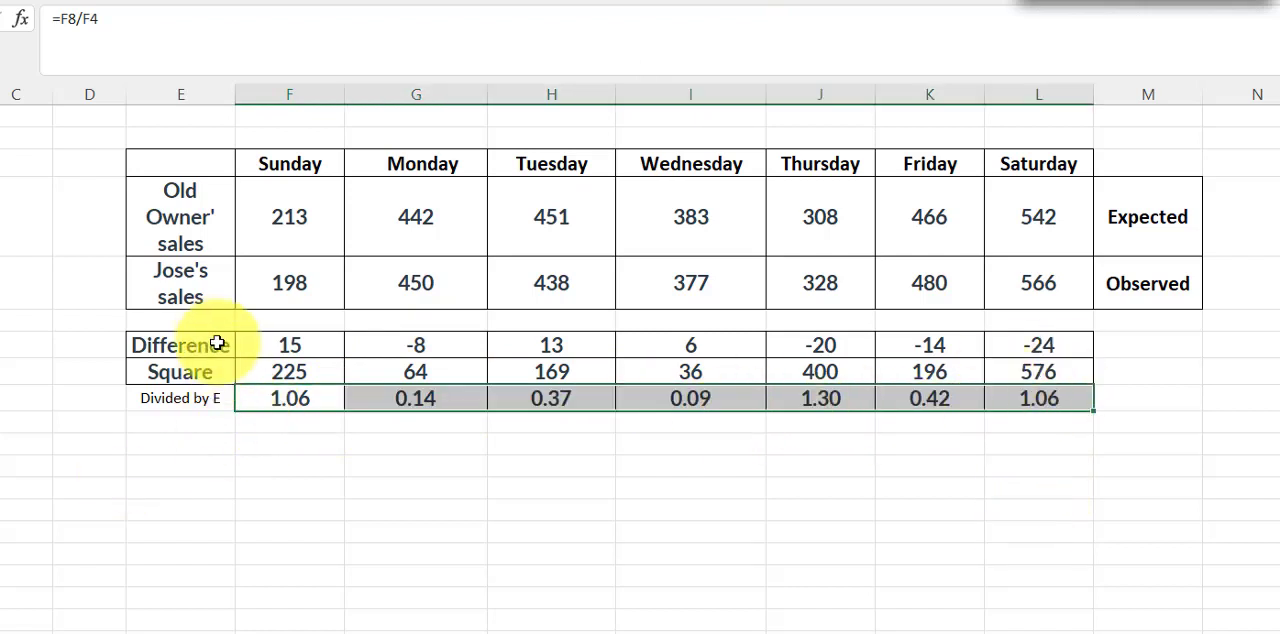
pyautogui.click(163, 398)
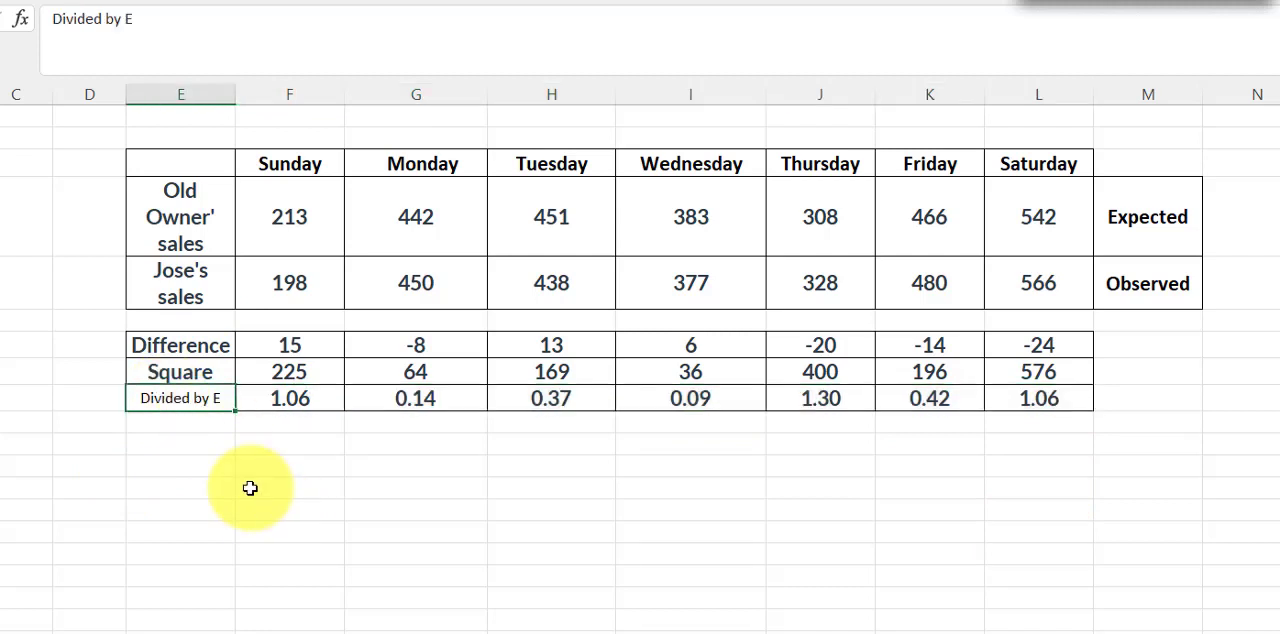
# Sum the Divided by E row in cell L11 with the formula =SUM(F9:L9)
pyautogui.click(1025, 446)
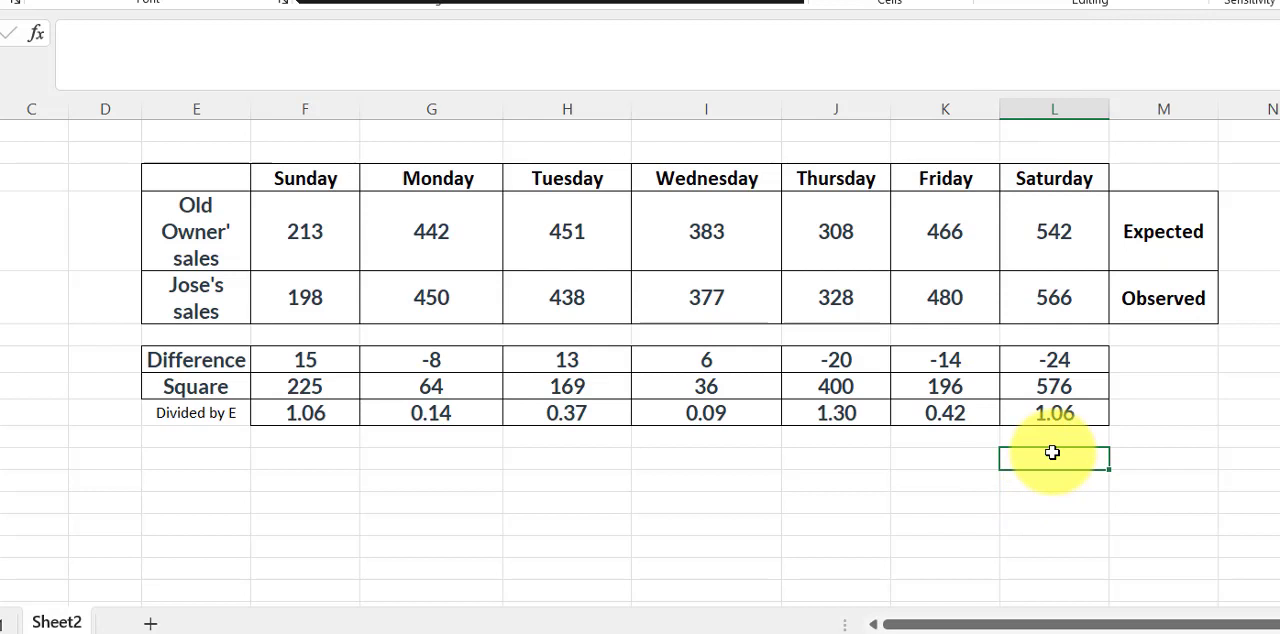
pyautogui.hotkey('alt', '=')
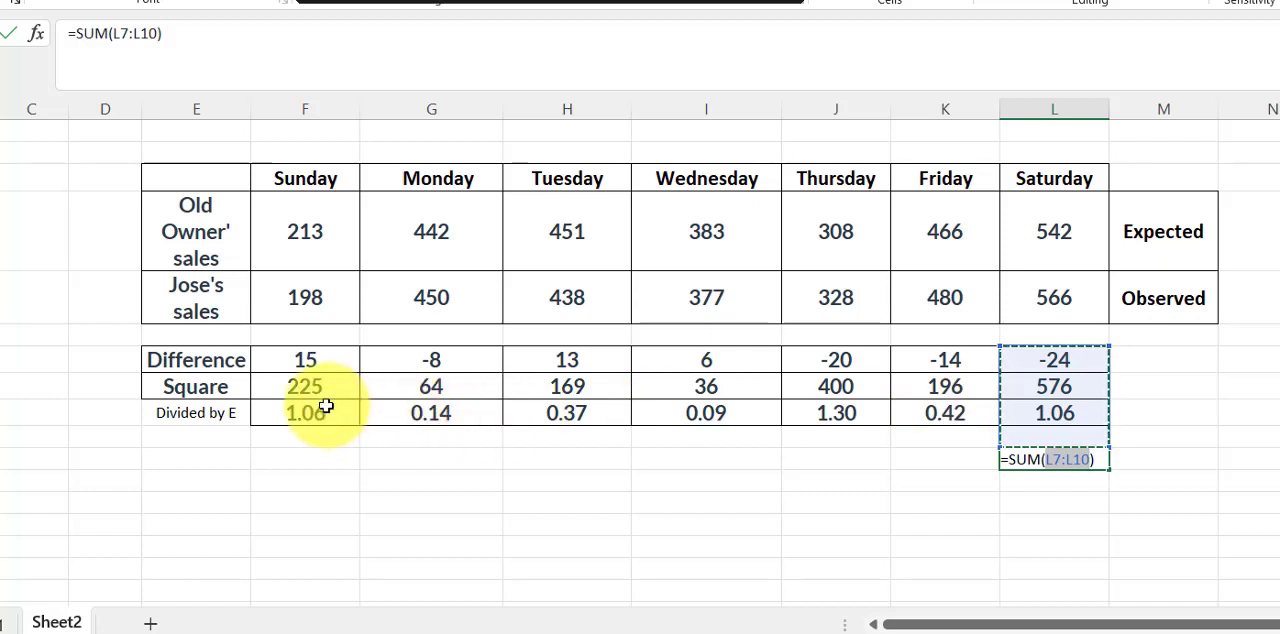
pyautogui.moveTo(326, 407); pyautogui.dragTo(1062, 401)
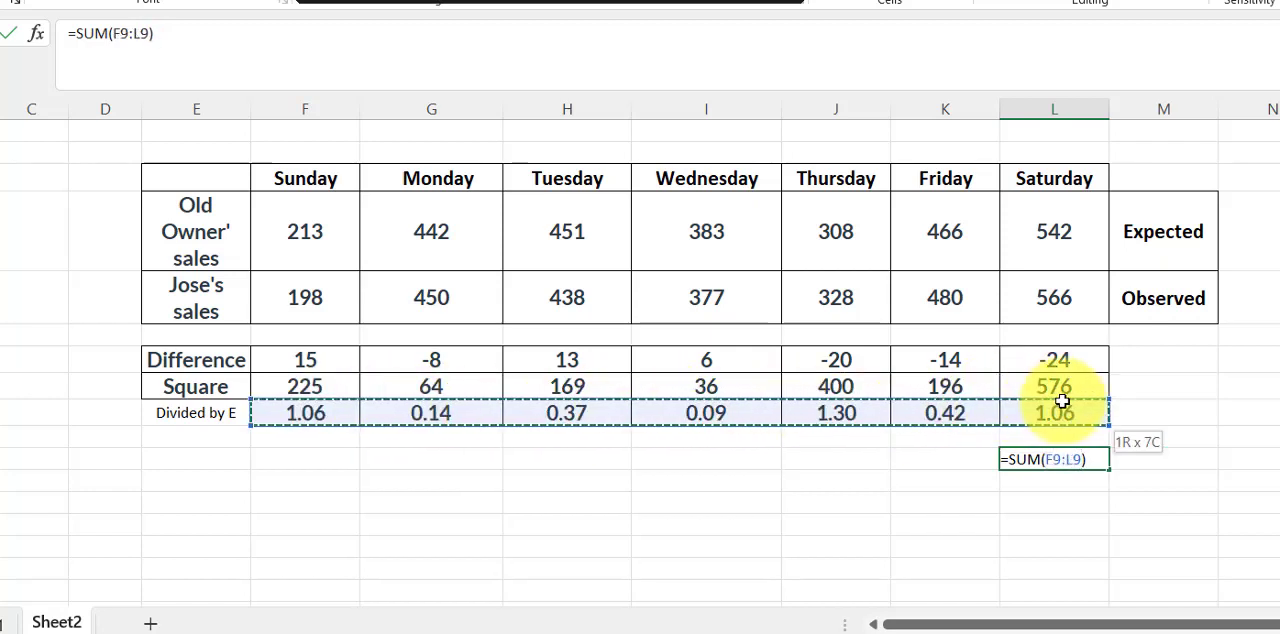
pyautogui.press('Return')
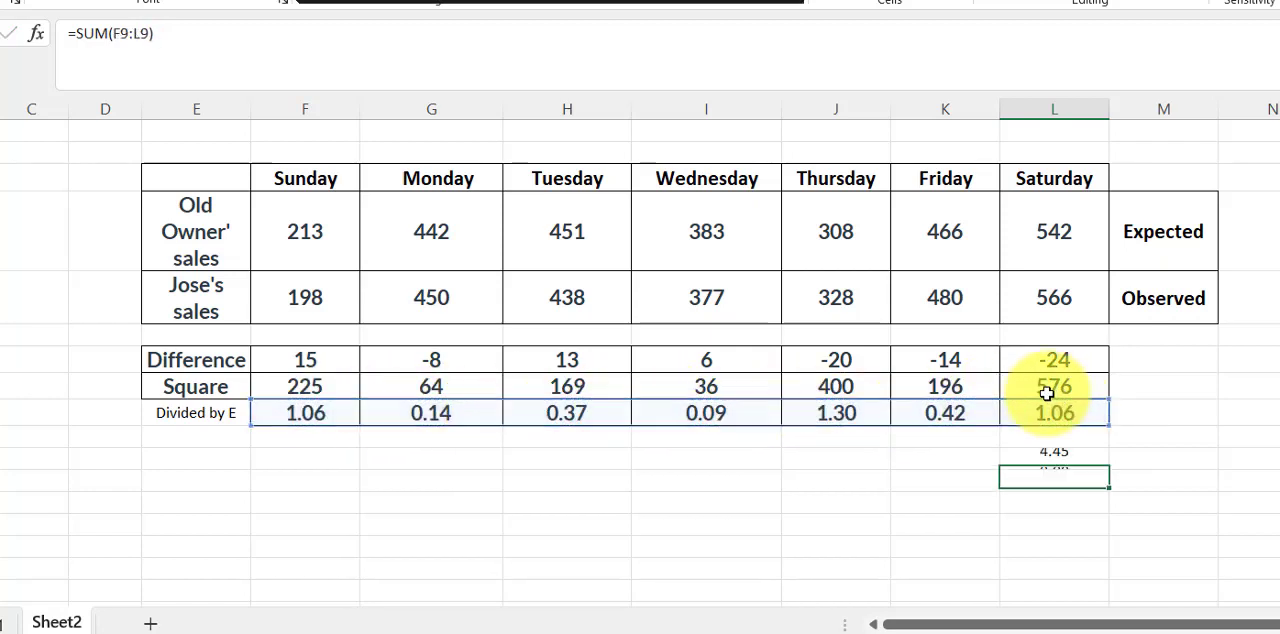
pyautogui.click(1044, 458)
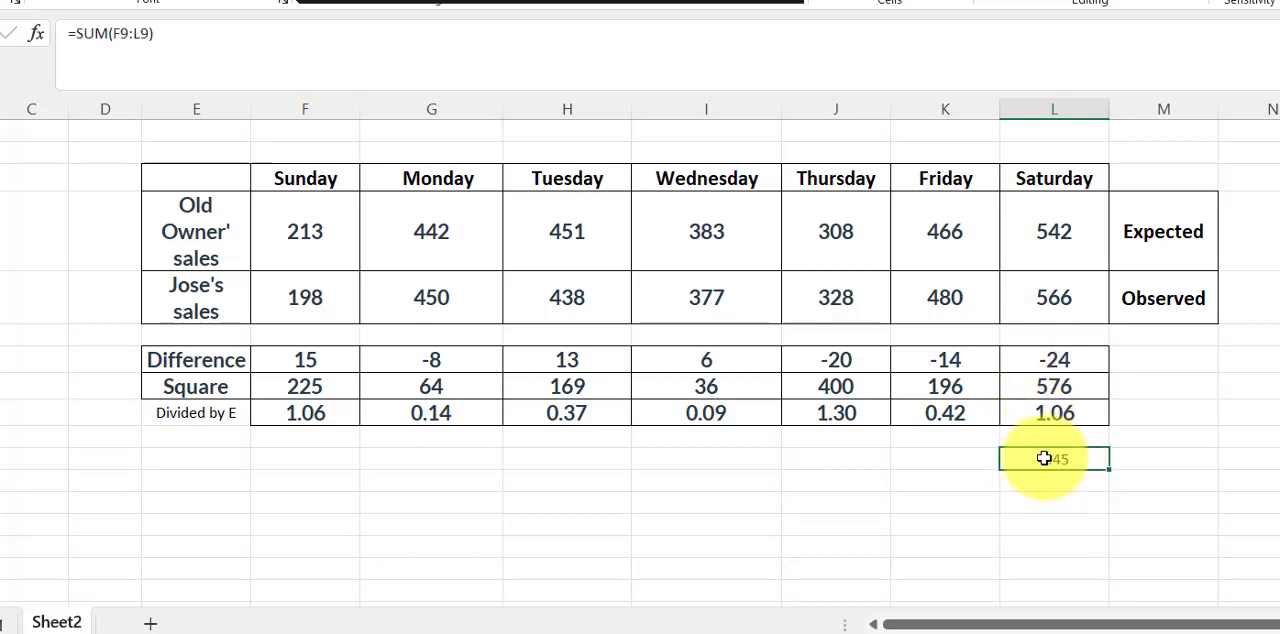
# Enter the label "X square =" in cell K11 beside the sum
pyautogui.click(918, 458)
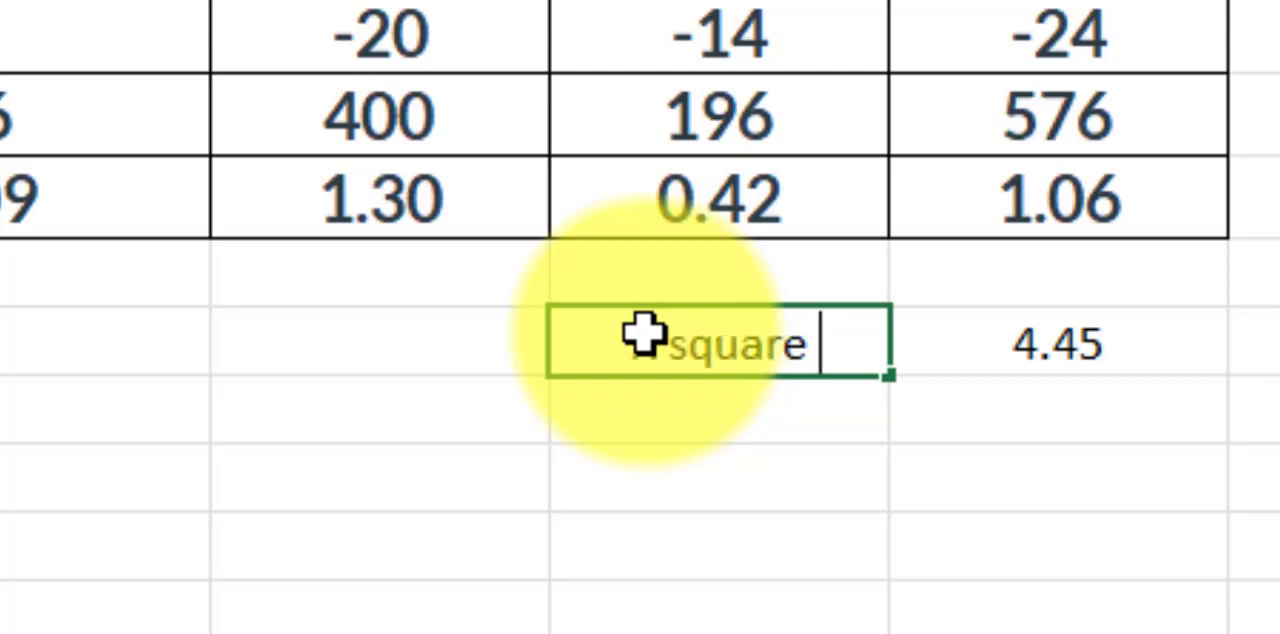
pyautogui.write('Xsquare =')
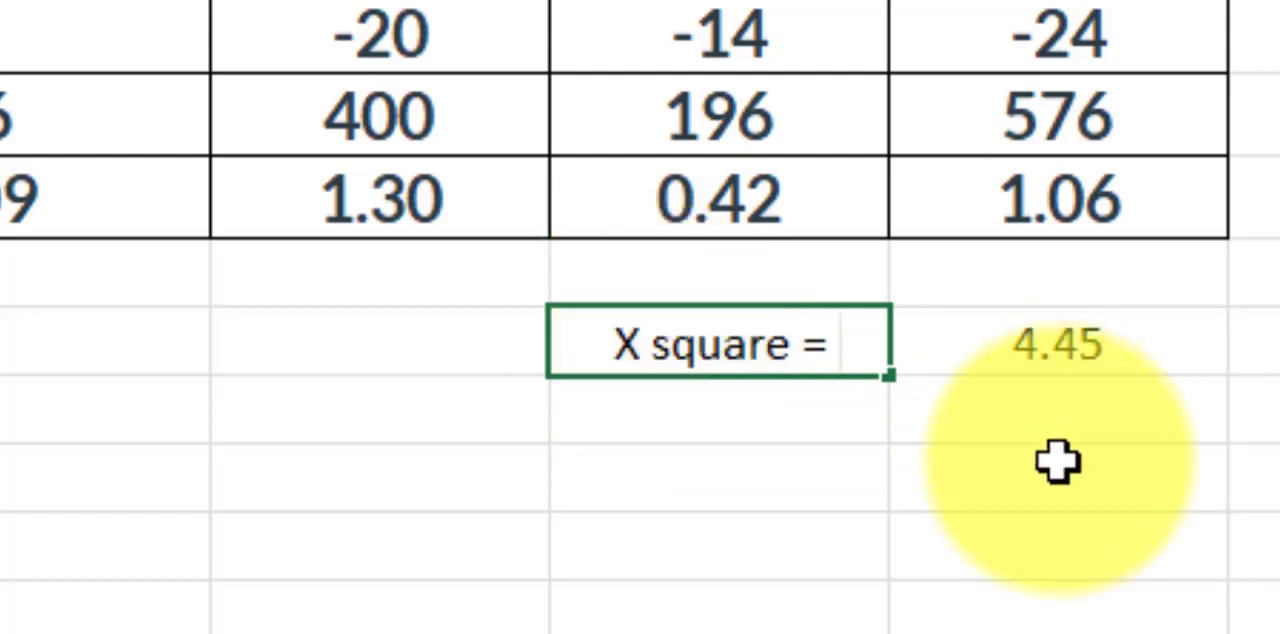
pyautogui.click(1057, 460)
# Copy the formatting of Friday's quotient in K9 onto the X square label and its sum in K11:L11
pyautogui.click(672, 222)
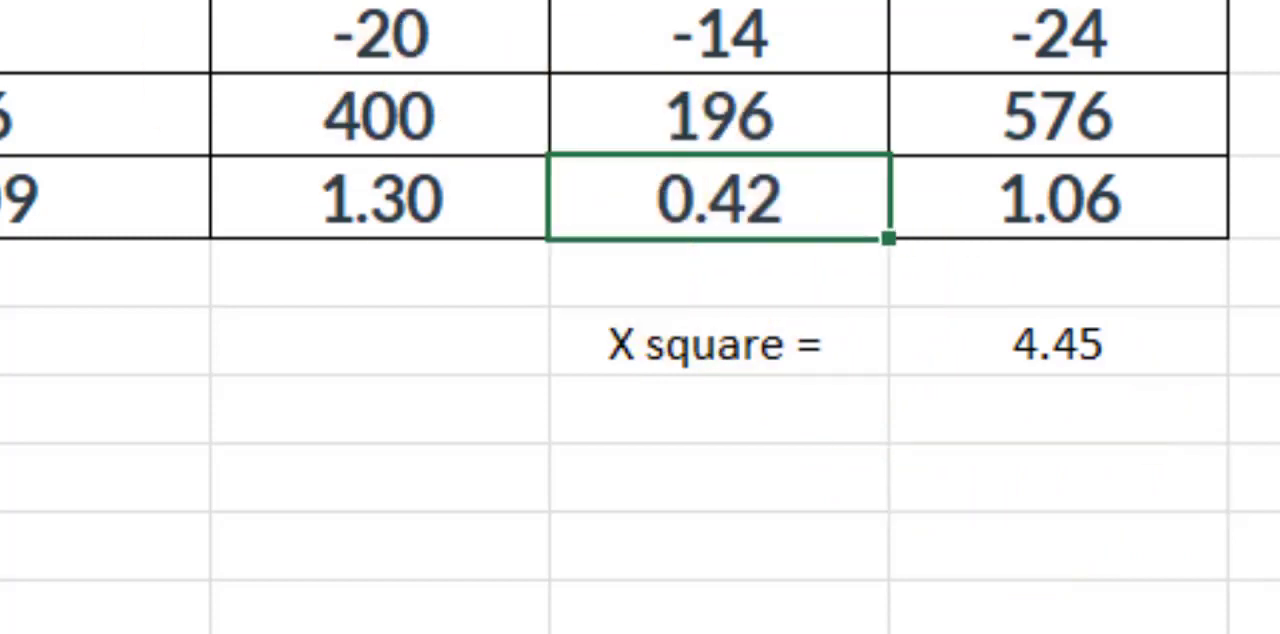
pyautogui.hotkey('alt', 'h')
pyautogui.press('f')
pyautogui.press('p')
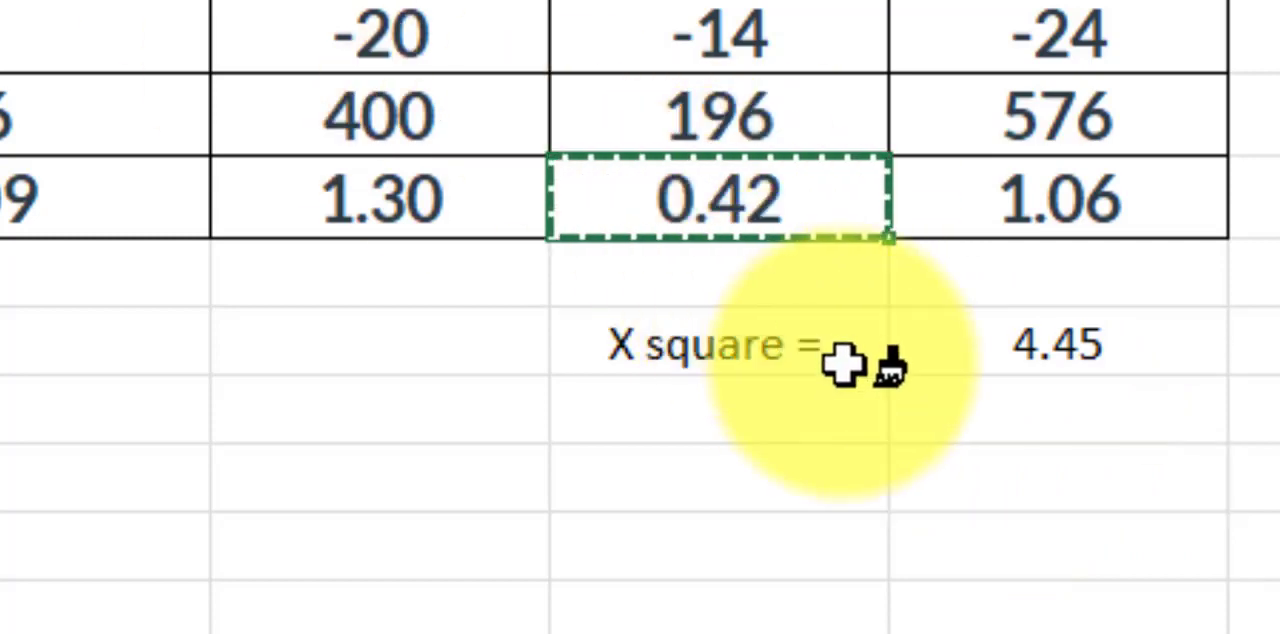
pyautogui.moveTo(709, 330)
pyautogui.mouseDown()
pyautogui.moveTo(1058, 302)
pyautogui.moveTo(1094, 306)
pyautogui.moveTo(1106, 346)
pyautogui.mouseUp()
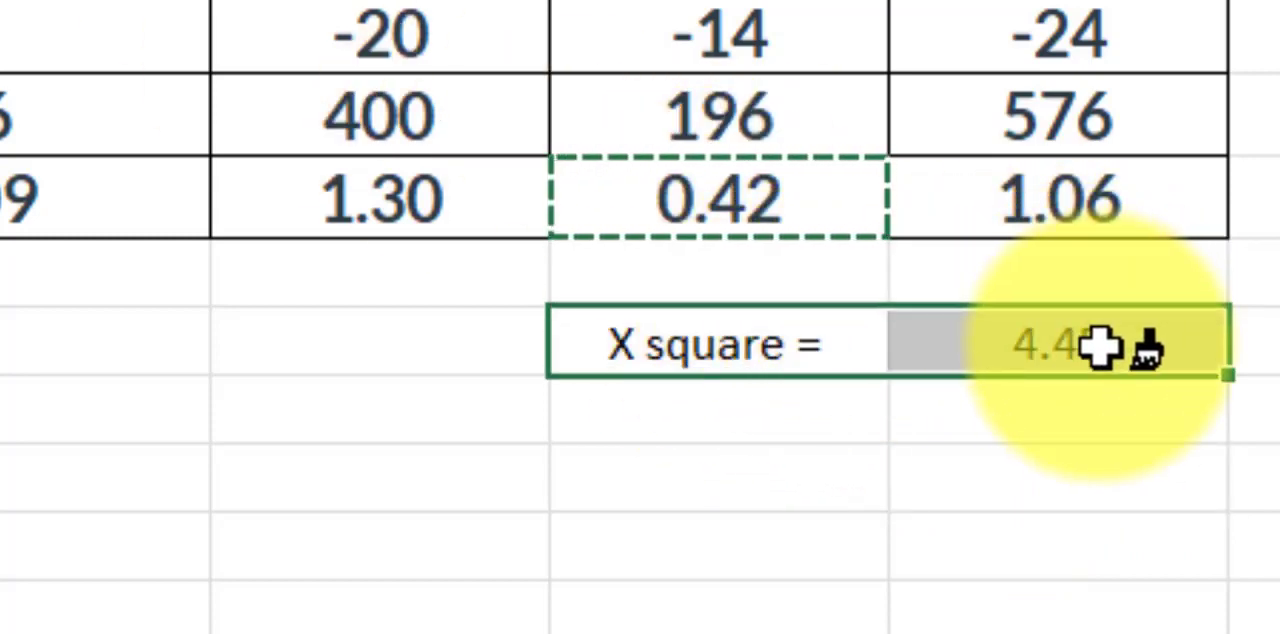
# Switch to the course page in the browser and download and open "Chi-square distribution table mine.PDF" to view the critical values
pyautogui.click(820, 608)
pyautogui.click(758, 412)
pyautogui.click(742, 372)
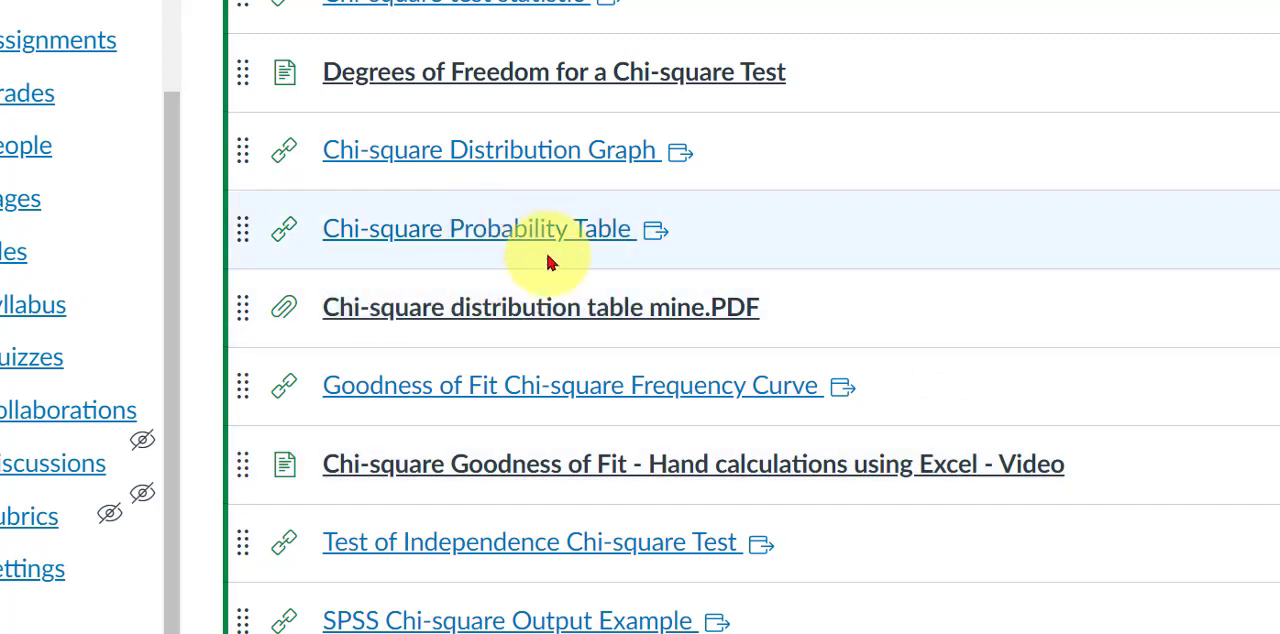
pyautogui.click(418, 310)
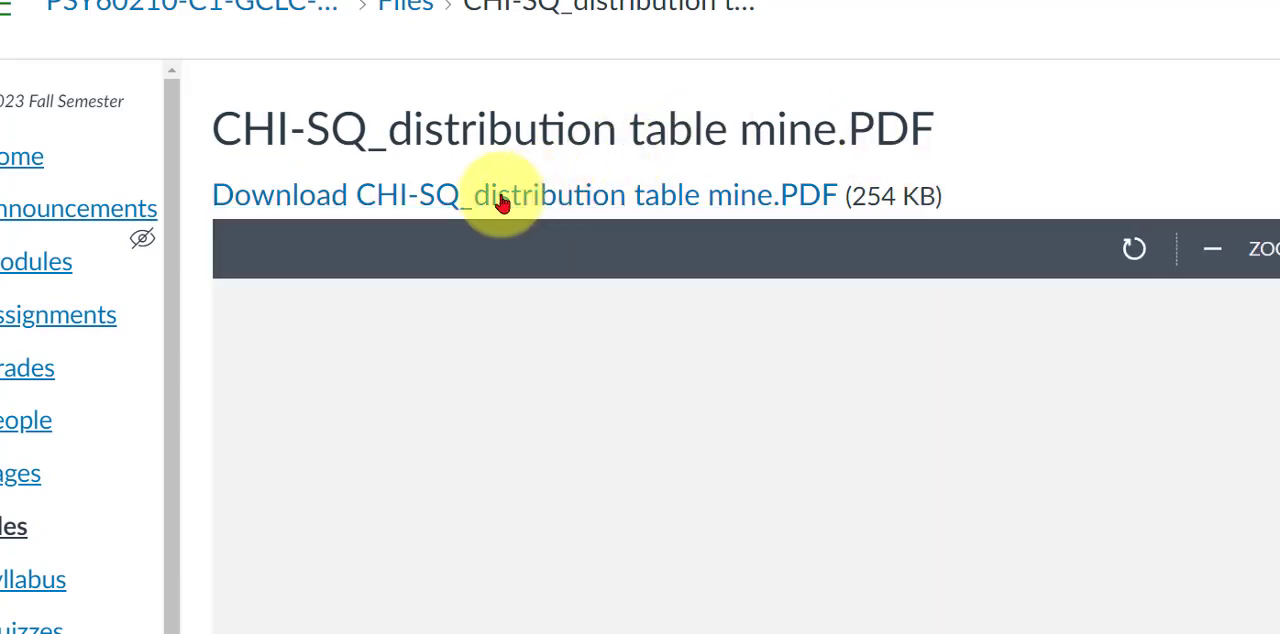
pyautogui.click(502, 203)
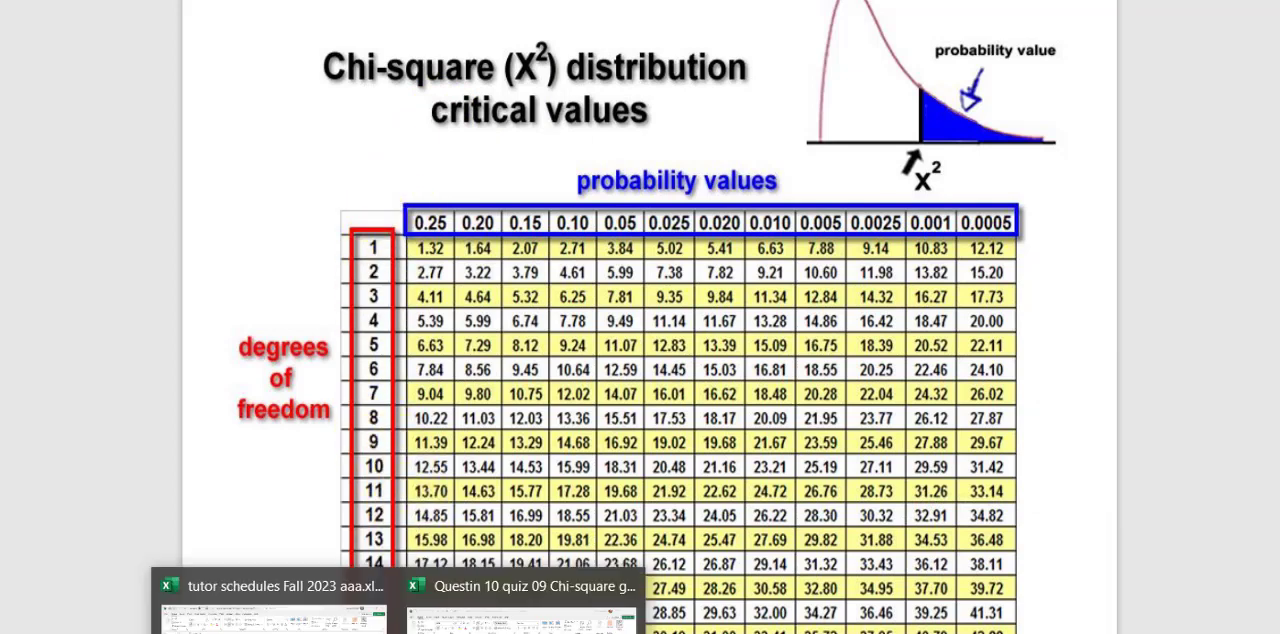
# Switch back to the chi-square question workbook in Excel and insert the statistical function CHISQ.DIST.RT in cell I12
pyautogui.click(497, 597)
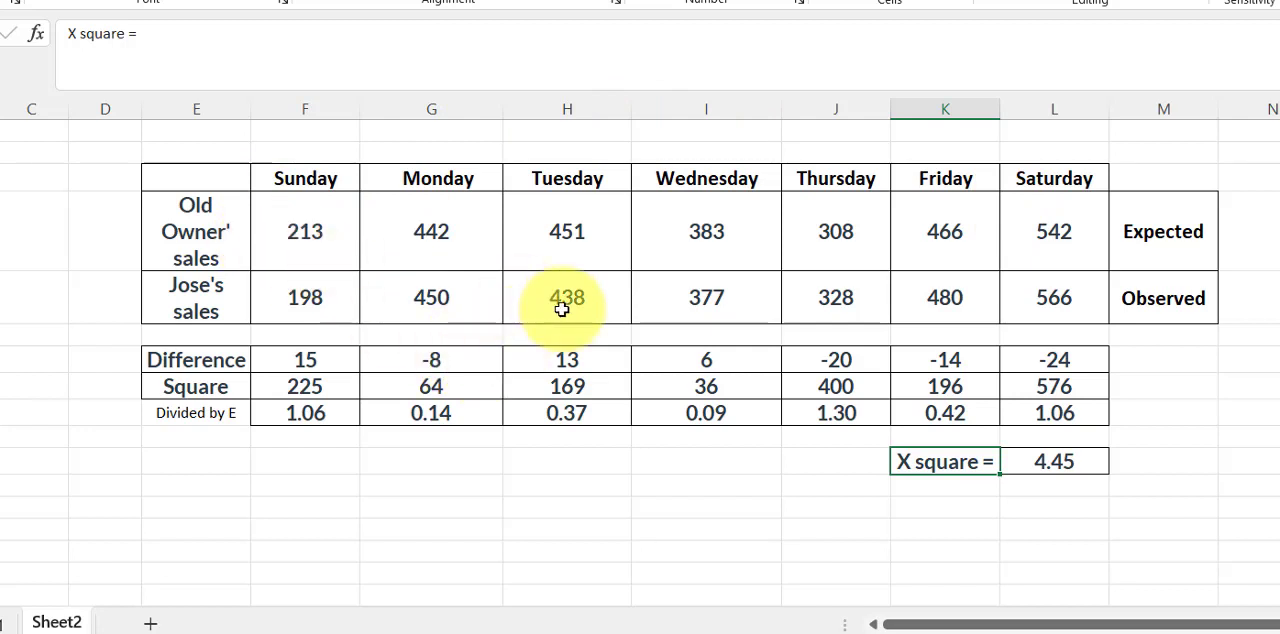
pyautogui.click(1056, 460)
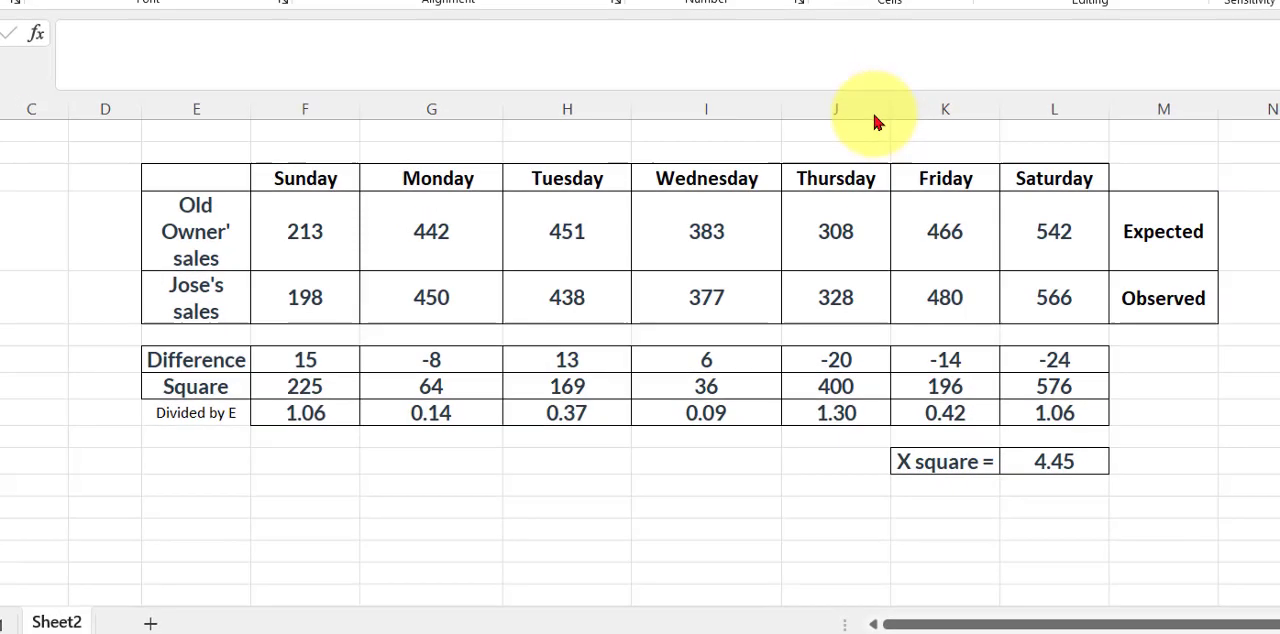
pyautogui.click(703, 485)
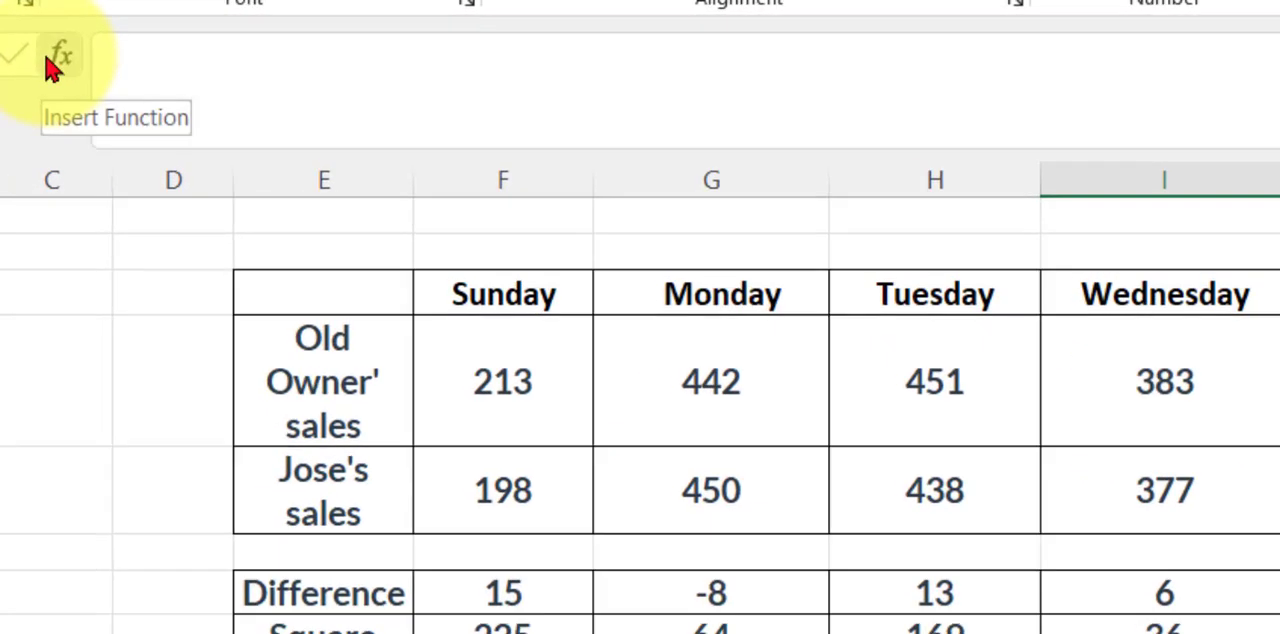
pyautogui.click(40, 38)
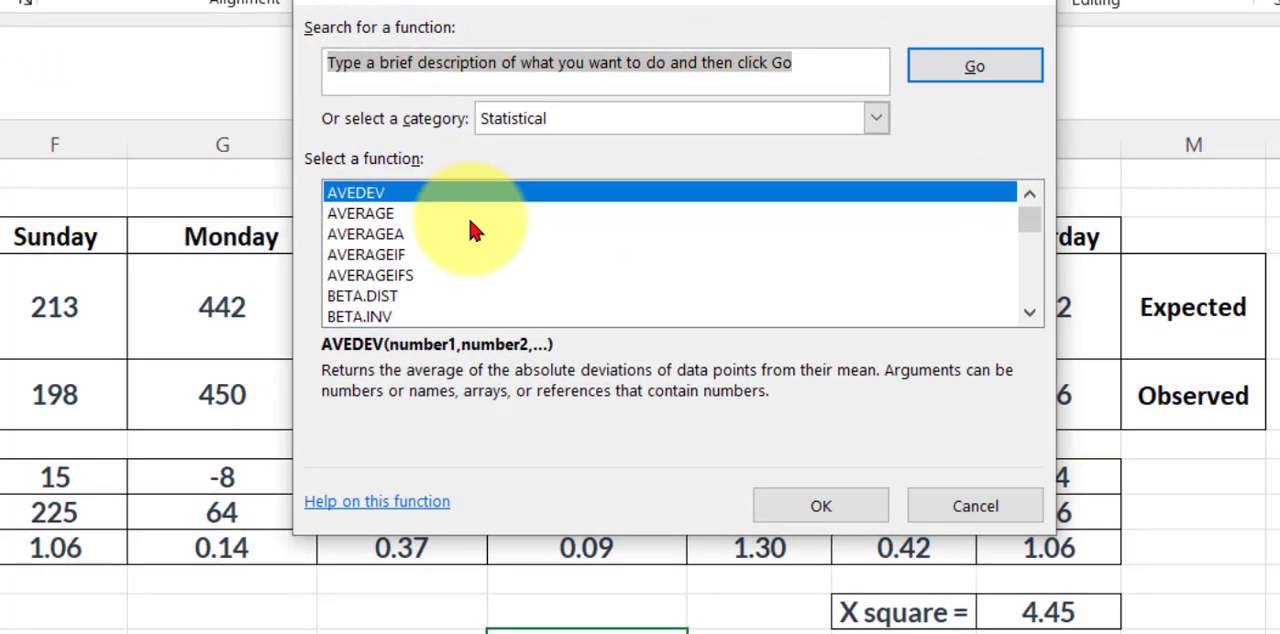
pyautogui.scroll(-3, 475, 230)
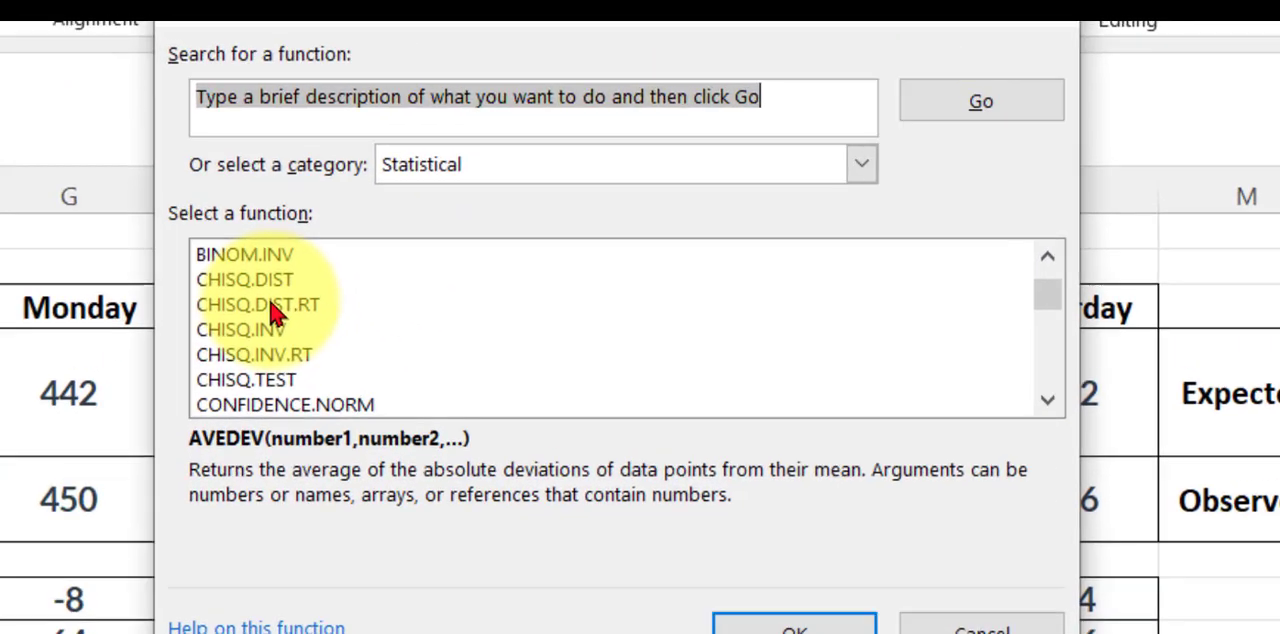
pyautogui.click(424, 236)
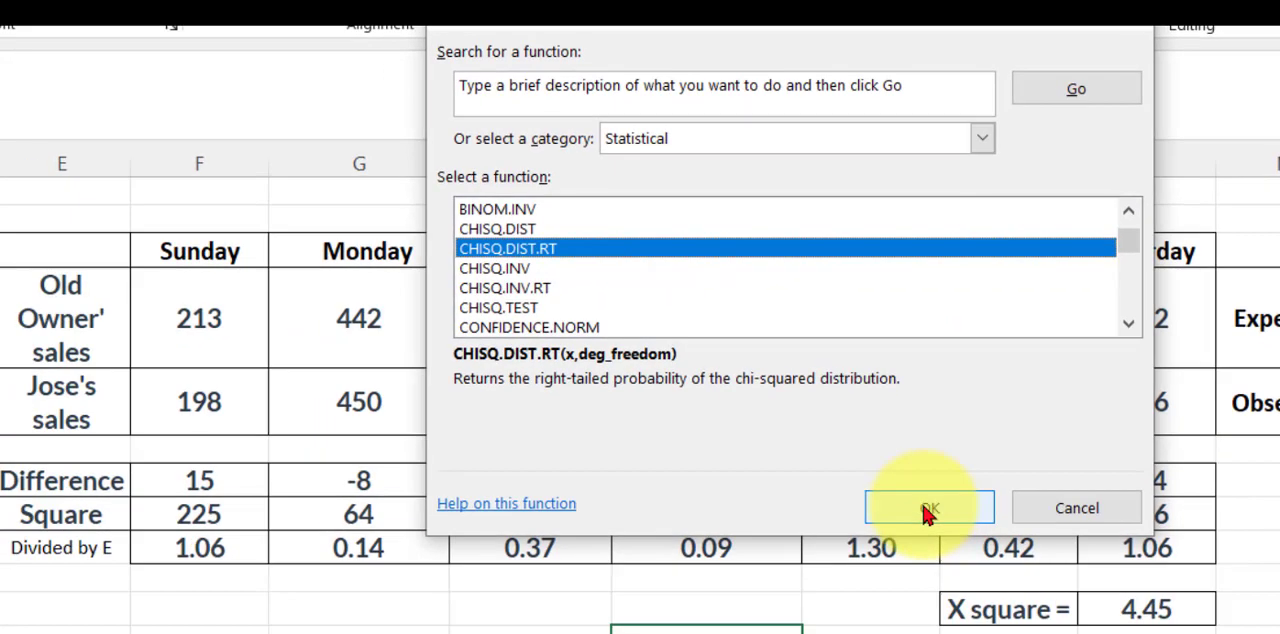
pyautogui.click(928, 512)
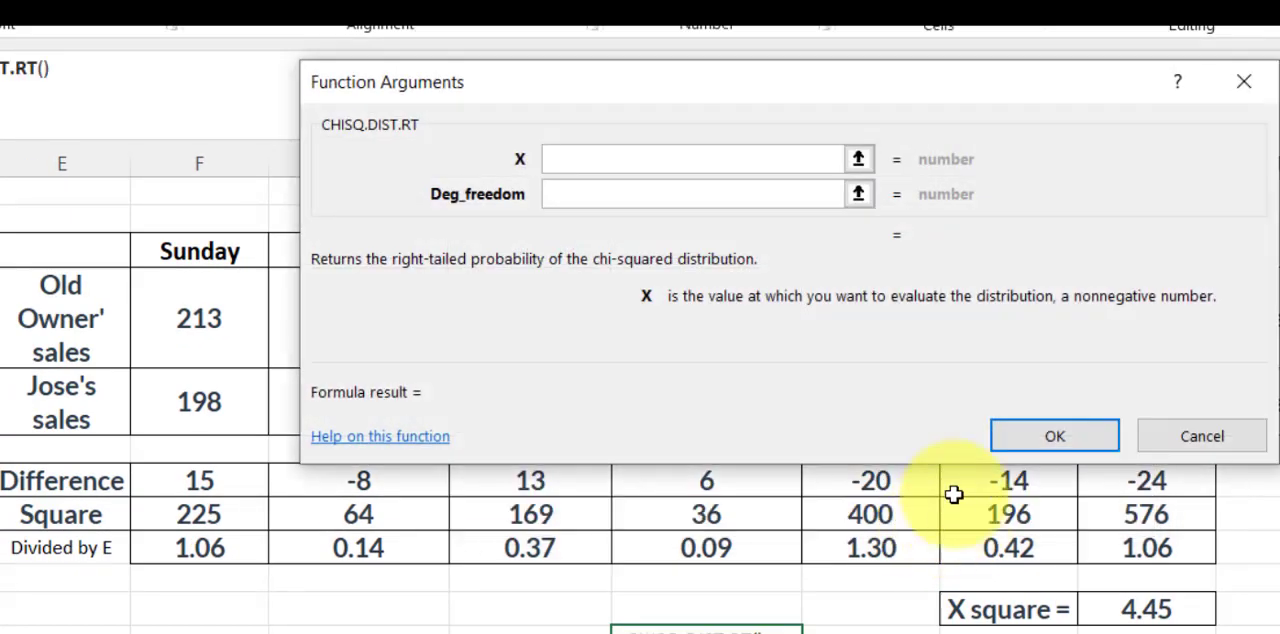
# Complete the CHISQ.DIST.RT function in I12 with X set to 4.45 and Deg_freedom set to 6
pyautogui.moveTo(624, 89); pyautogui.dragTo(525, 158)
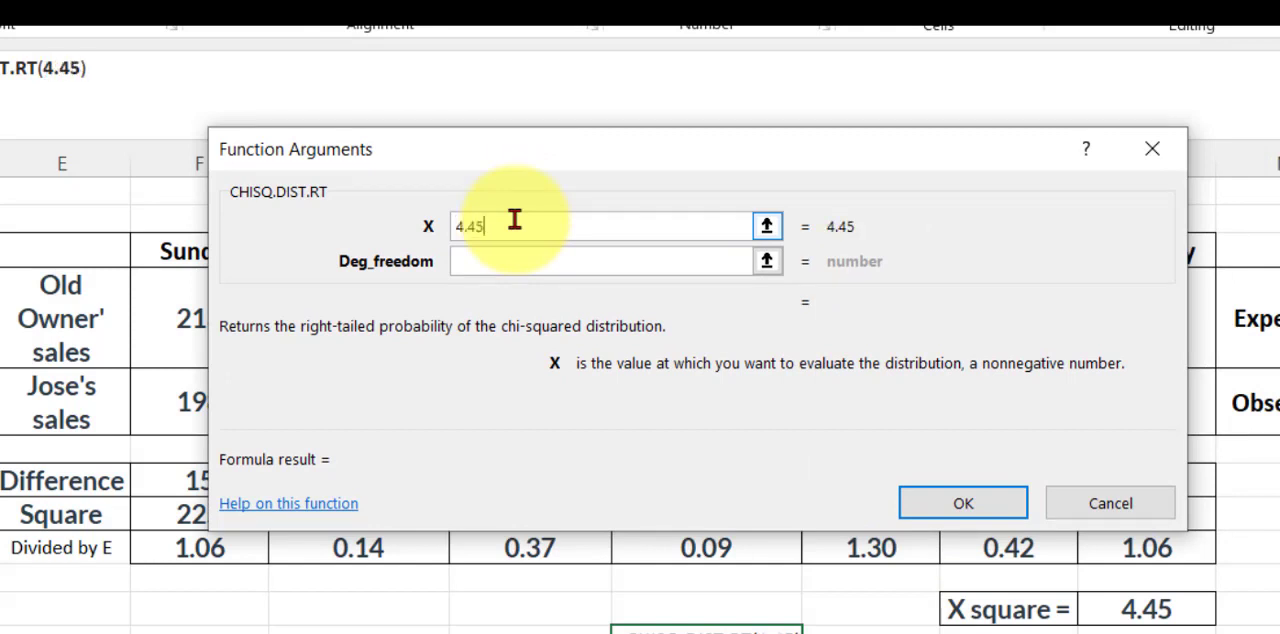
pyautogui.click(557, 270)
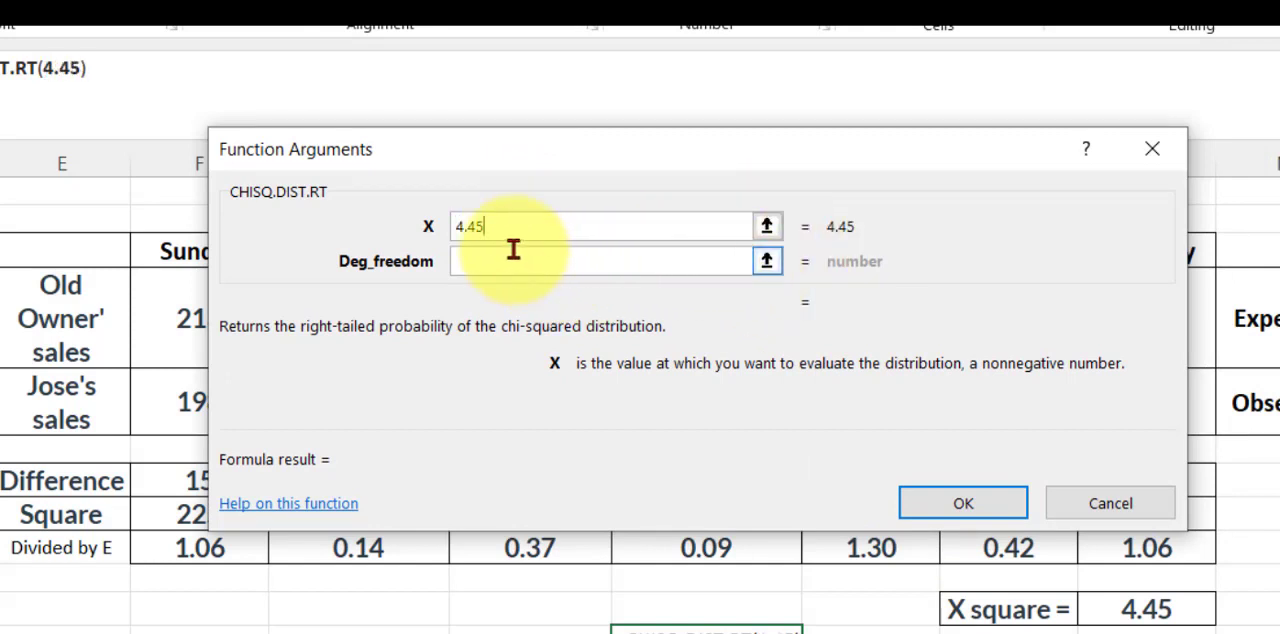
pyautogui.click(512, 252)
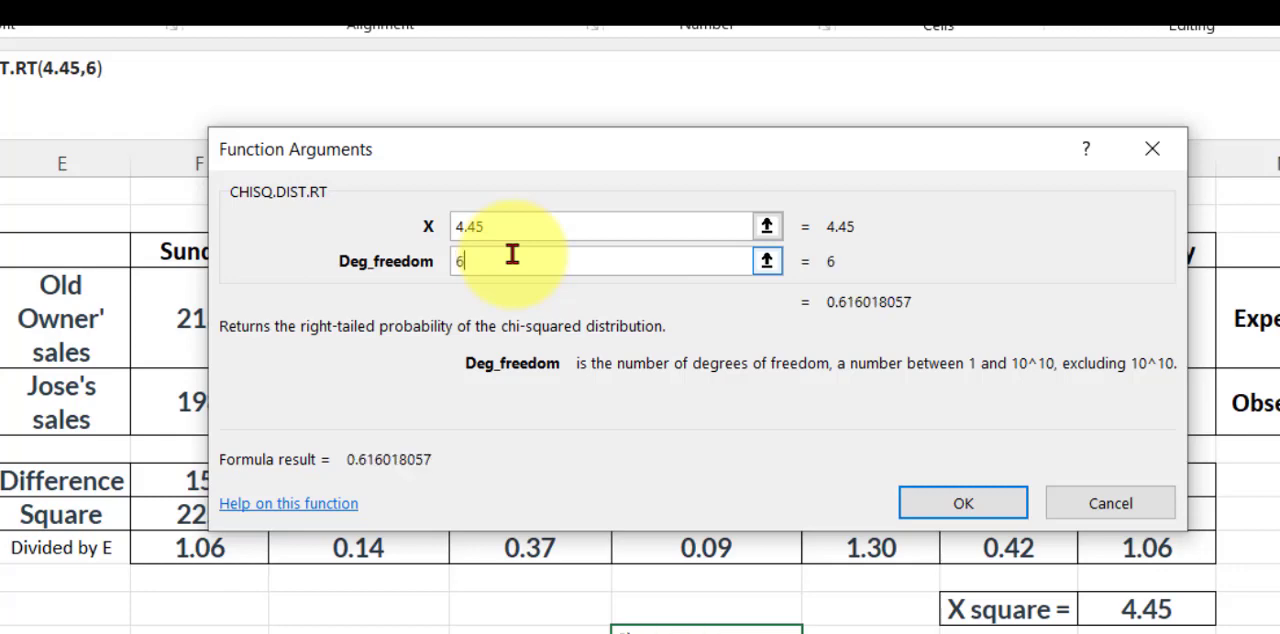
pyautogui.click(965, 500)
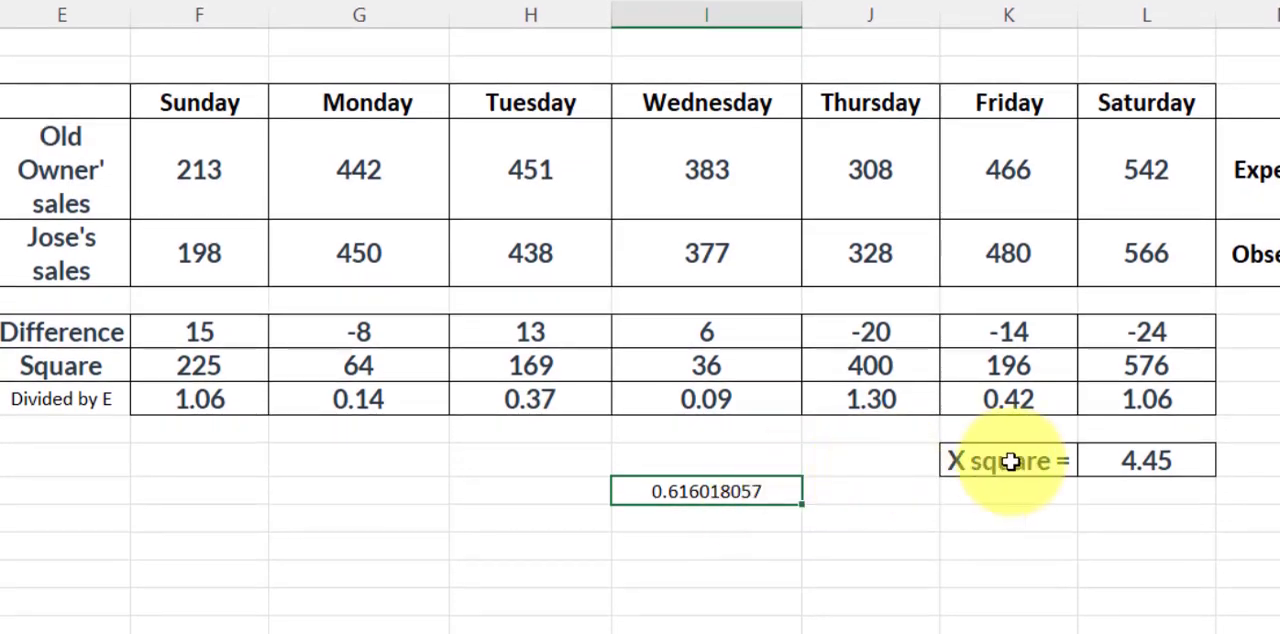
# Copy the formatting of the X square label in K11 onto the probability result in I12
pyautogui.click(1010, 461)
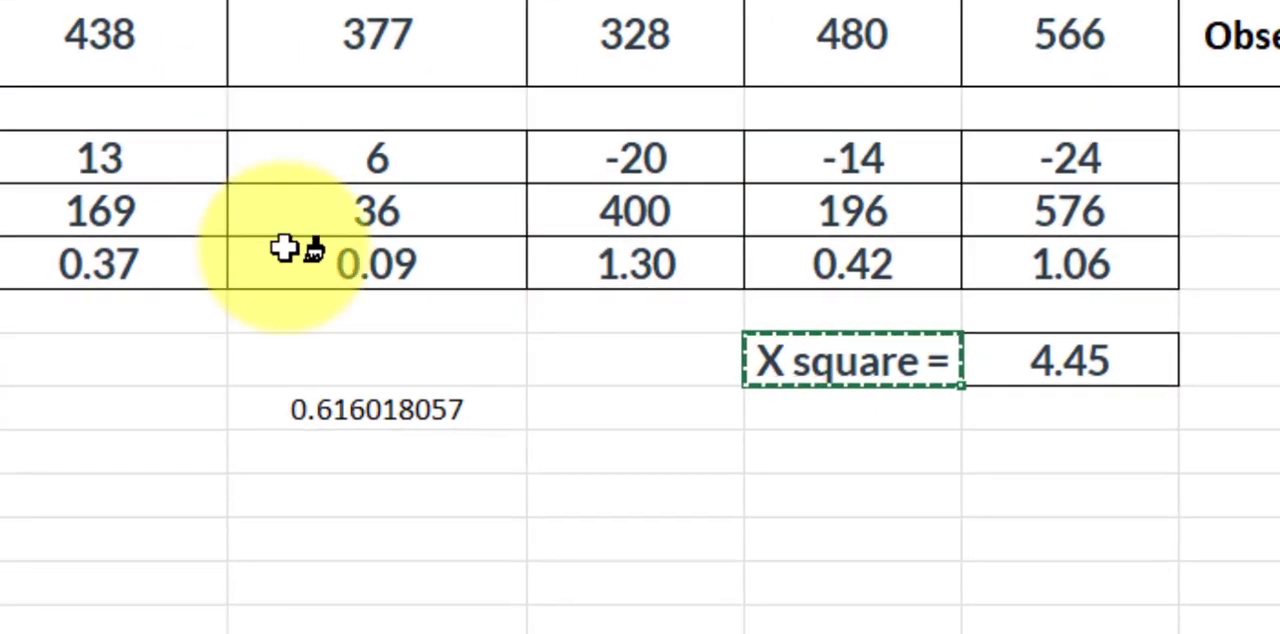
pyautogui.click(520, 445)
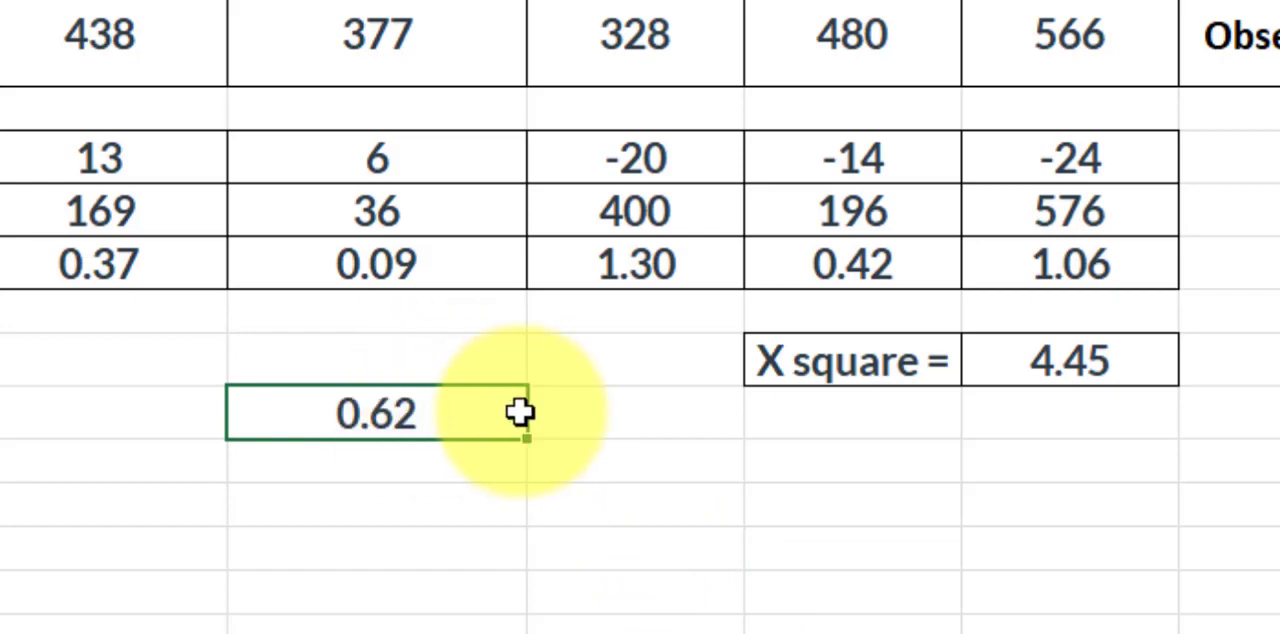
pyautogui.click(580, 400)
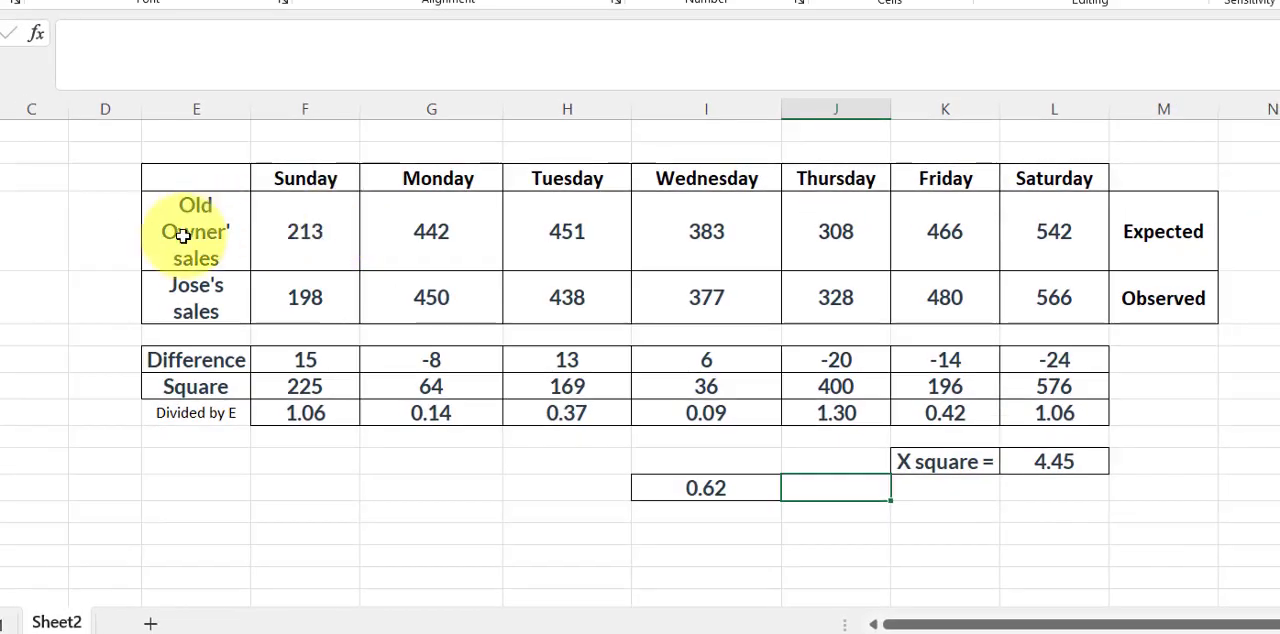
# Examine the old owner's expected sales row and Jose's observed sales row against the right-tailed probability in I12
pyautogui.moveTo(235, 228); pyautogui.dragTo(1049, 234)
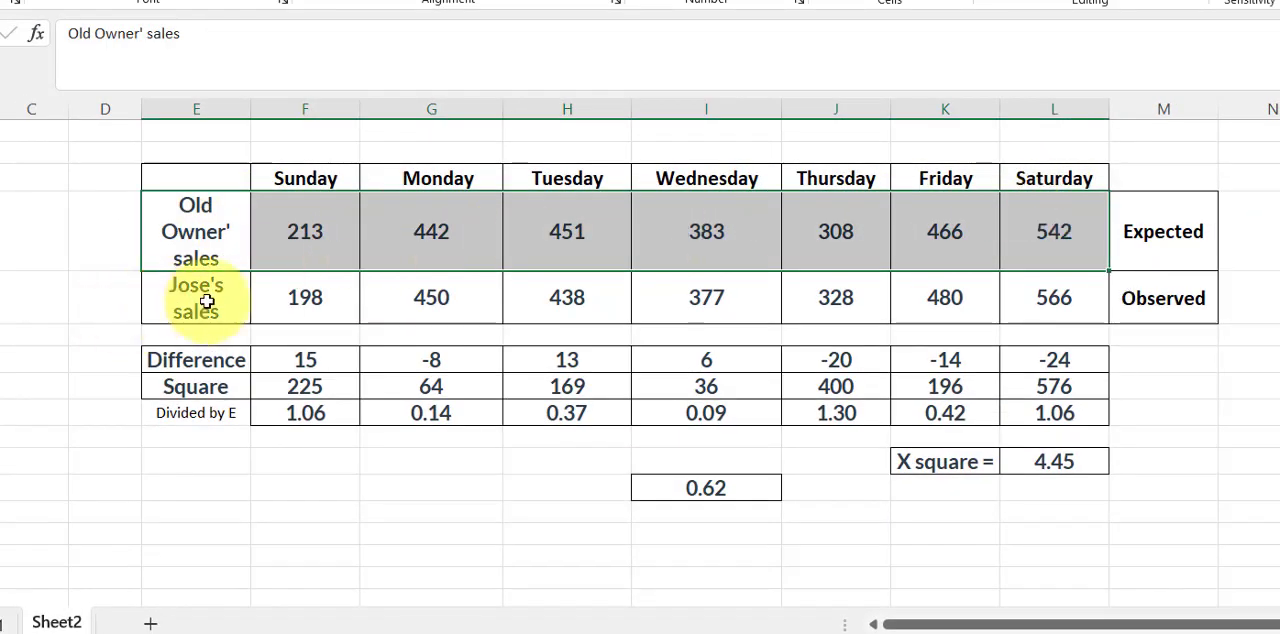
pyautogui.moveTo(203, 297); pyautogui.dragTo(1060, 292)
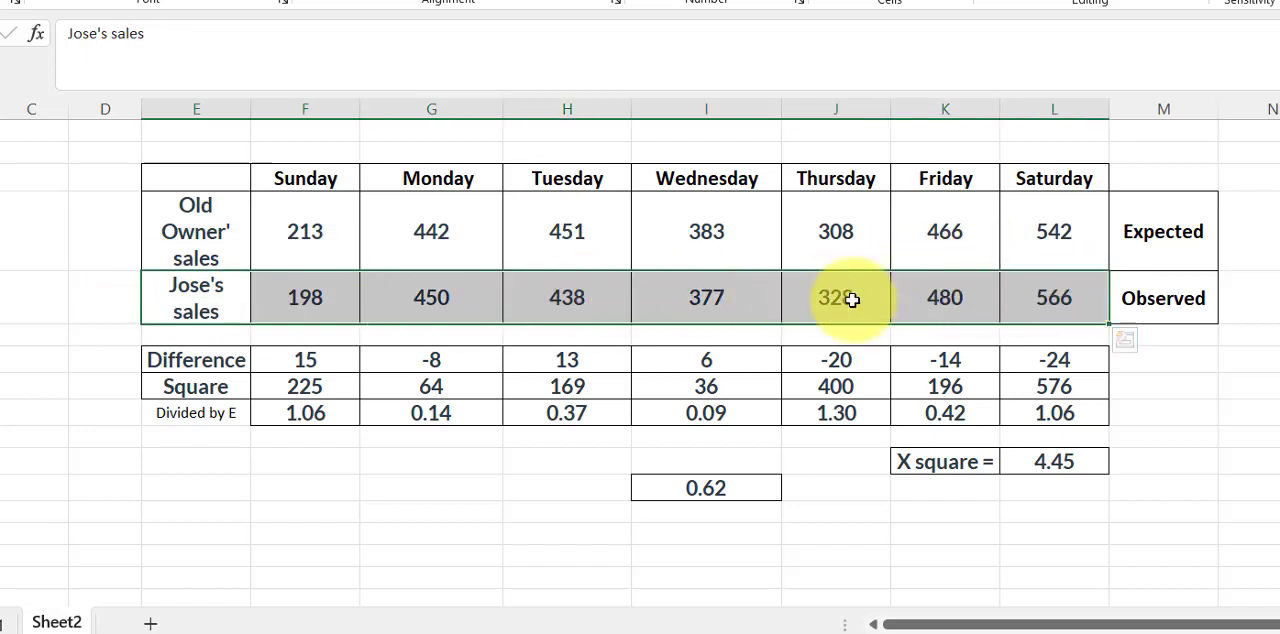
pyautogui.click(704, 485)
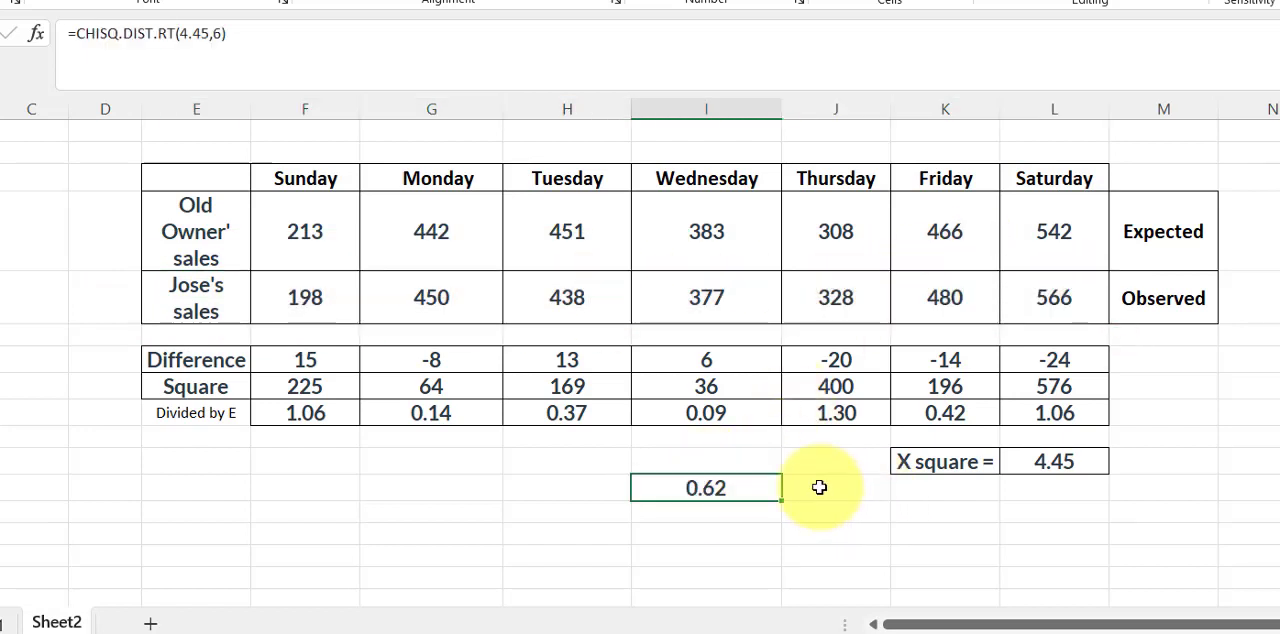
pyautogui.moveTo(823, 486); pyautogui.dragTo(830, 461)
pyautogui.moveTo(211, 222); pyautogui.dragTo(1057, 282)
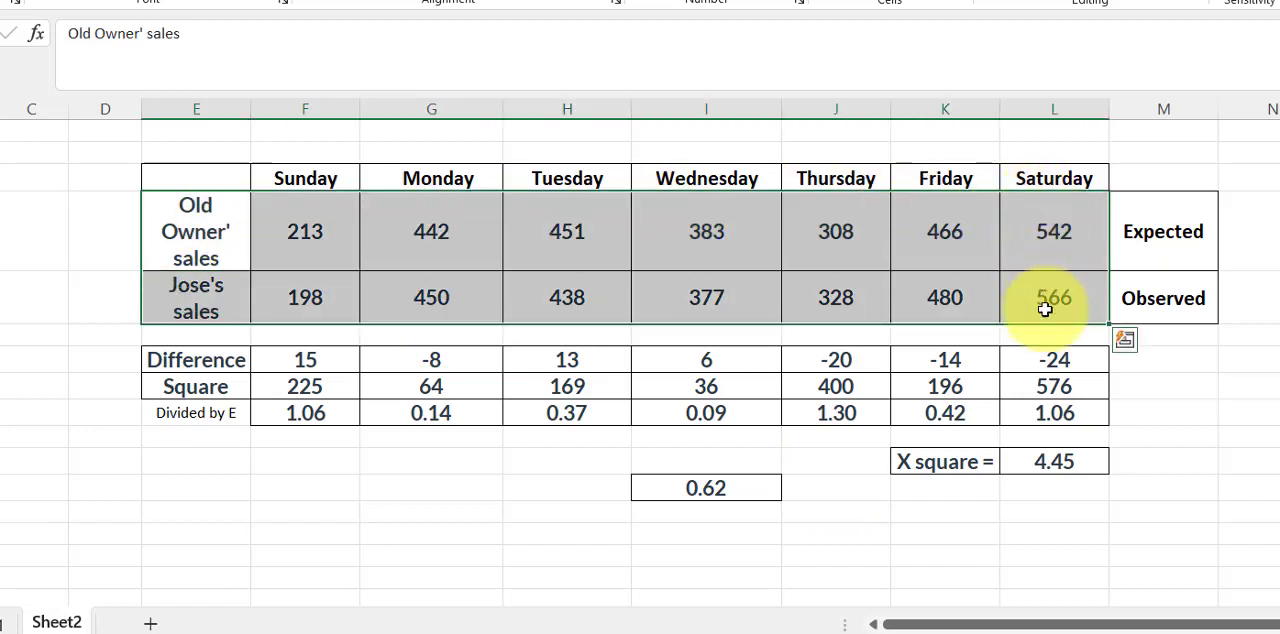
pyautogui.click(520, 475)
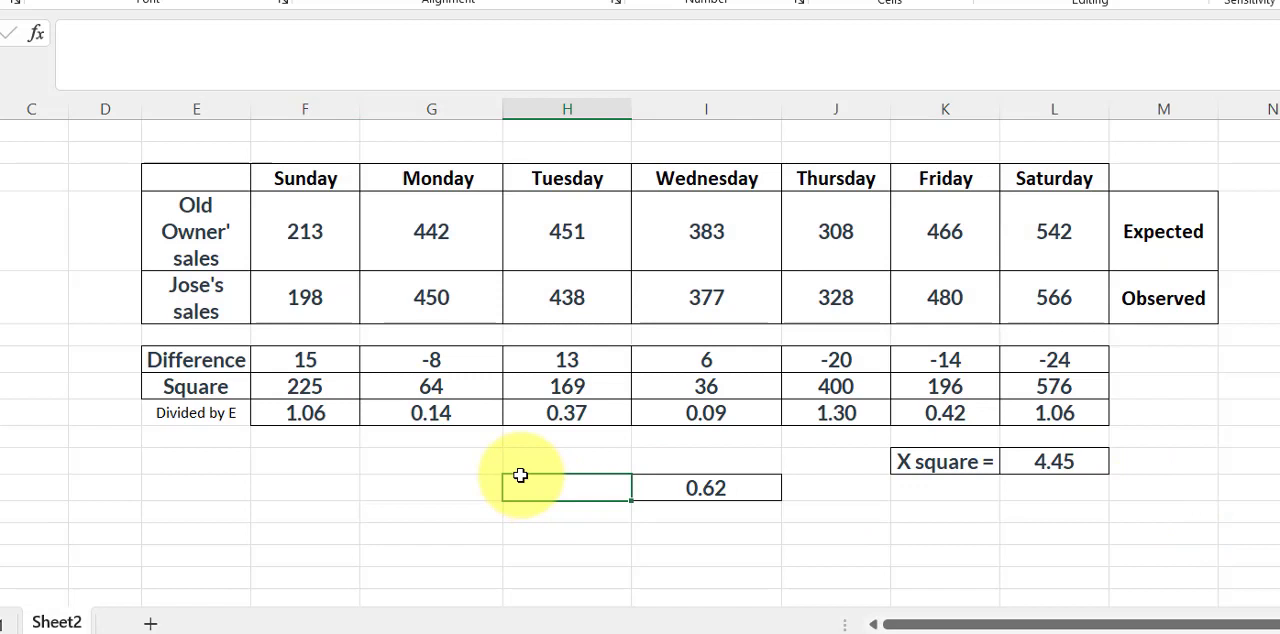